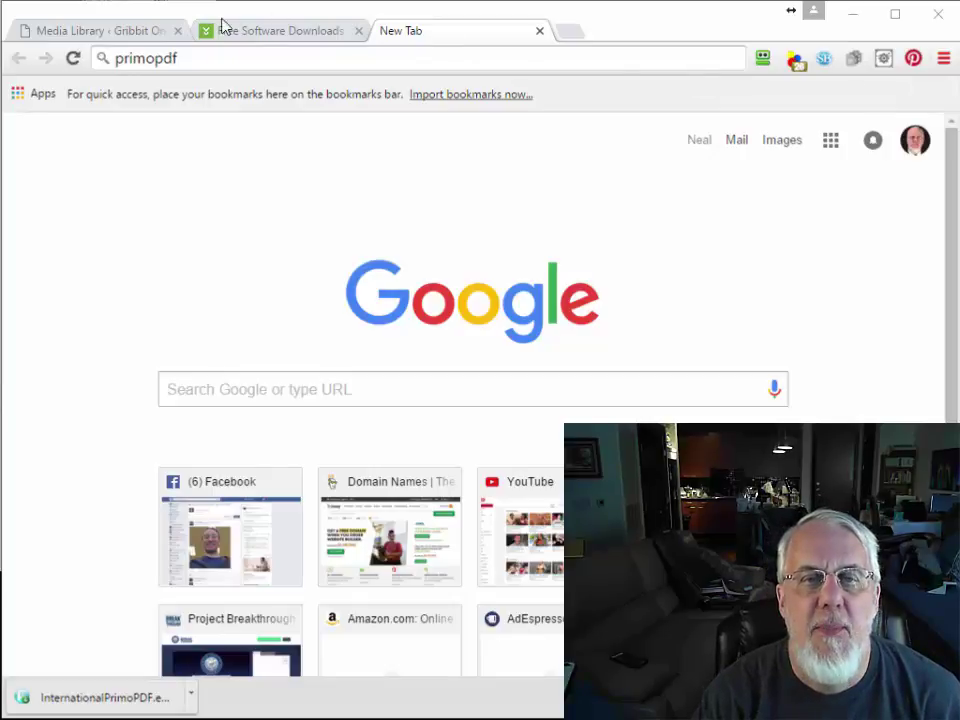
# Search Google for primopdf, visit primopdf.com, then launch the installer downloaded from Download.com.
pyautogui.click(175, 58)
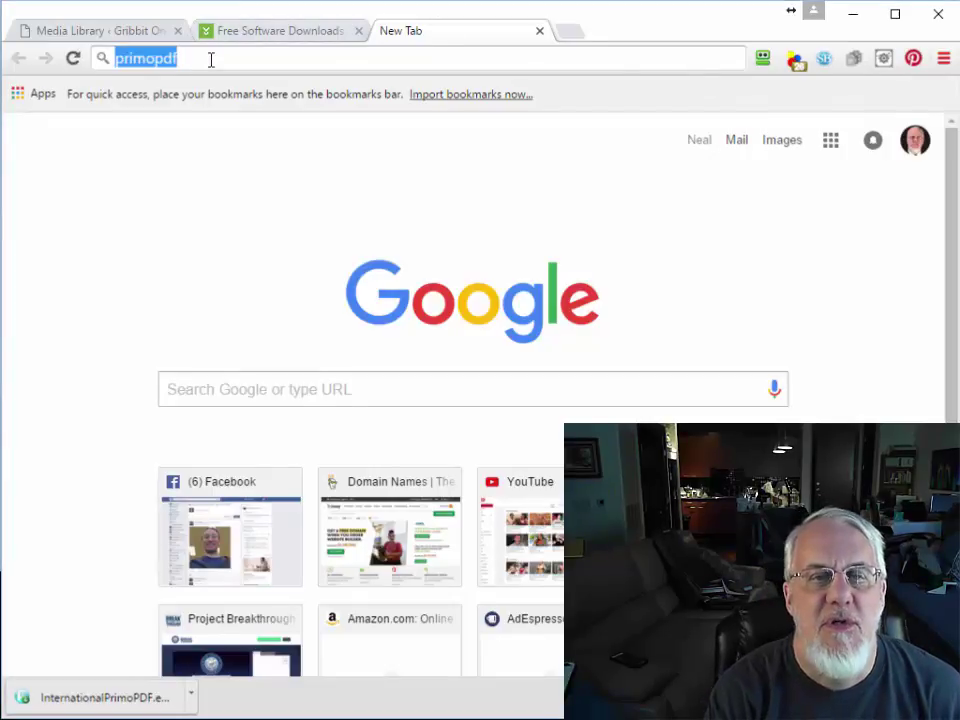
pyautogui.press('Return')
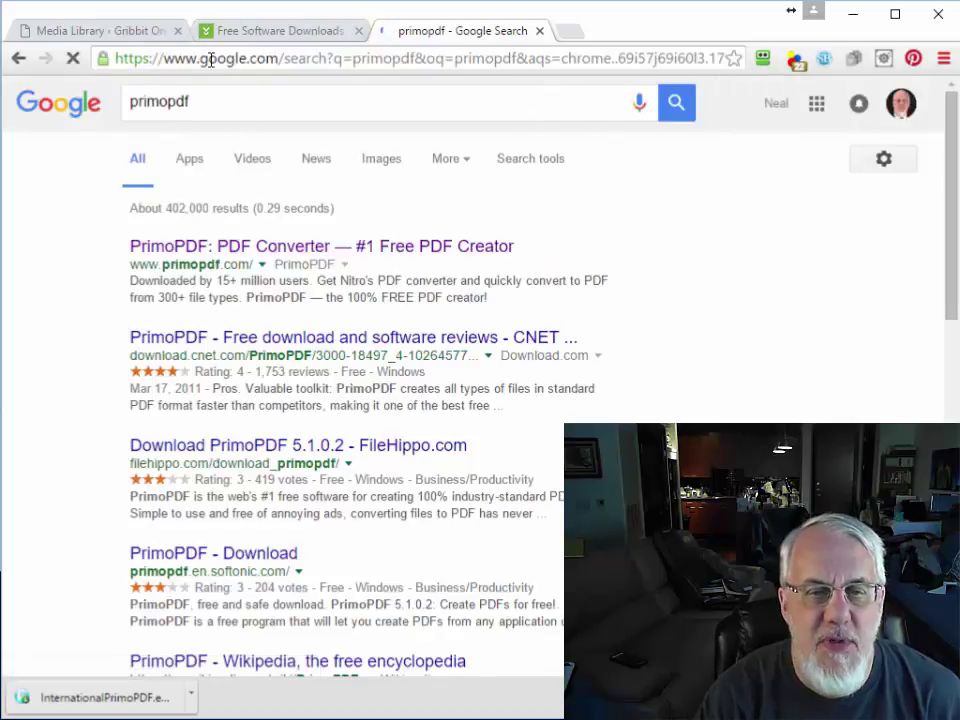
pyautogui.click(231, 247)
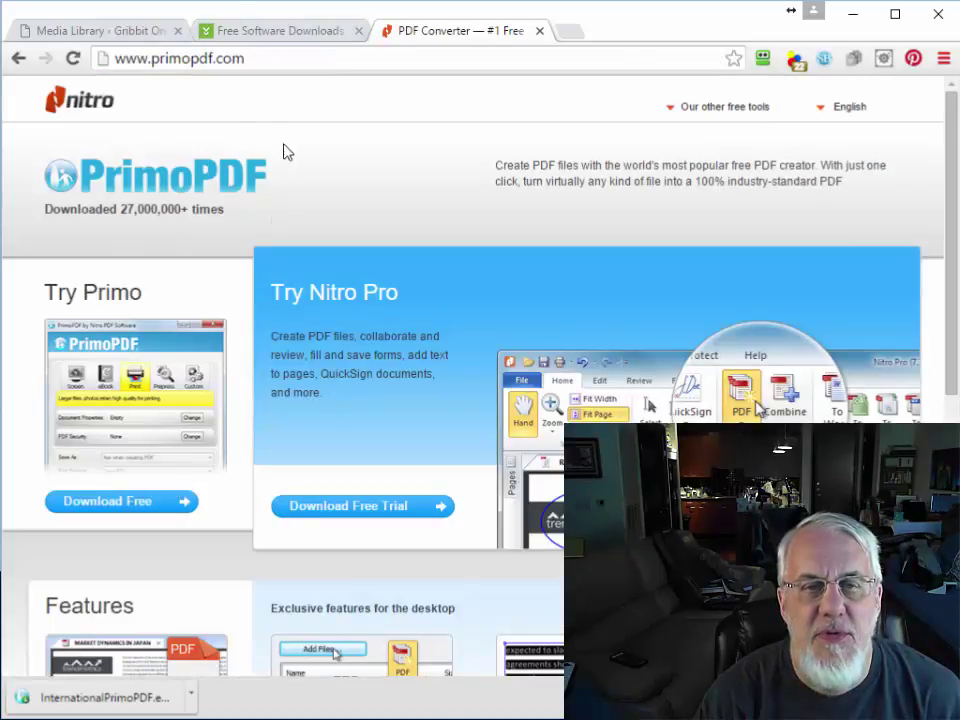
pyautogui.click(293, 36)
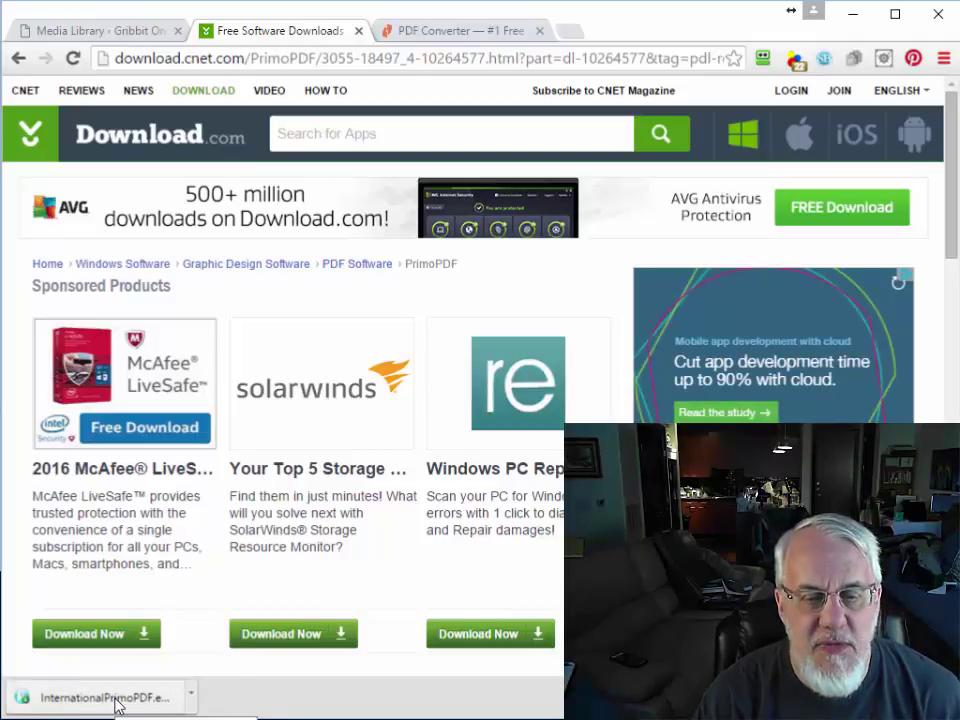
pyautogui.click(115, 705)
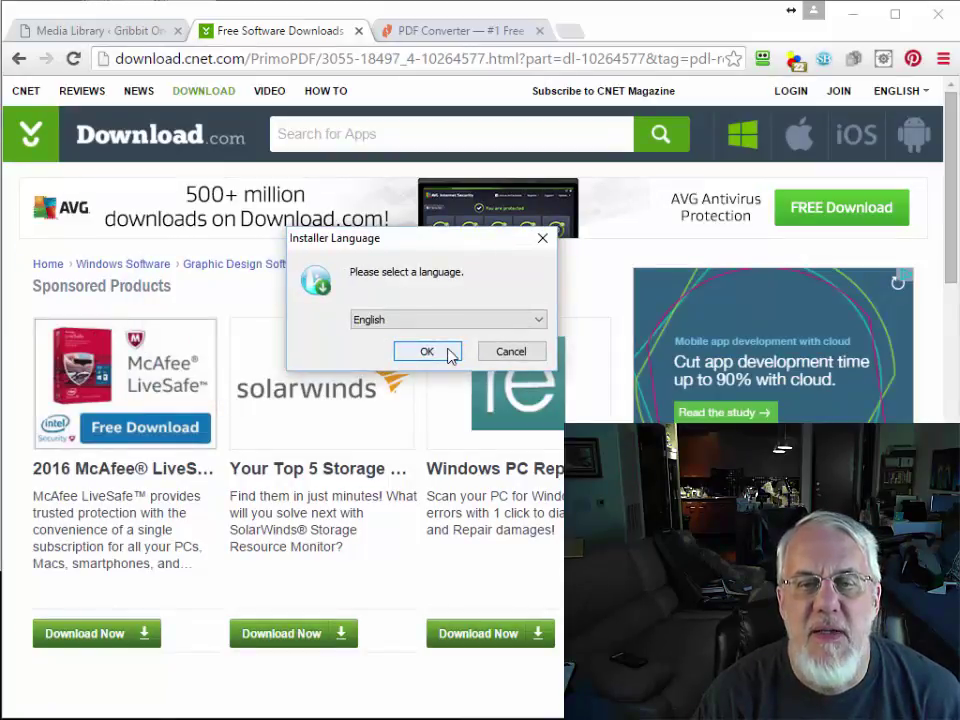
# Install PrimoPDF in English, accepting the licence, skipping registration and finishing the setup wizard.
pyautogui.click(427, 352)
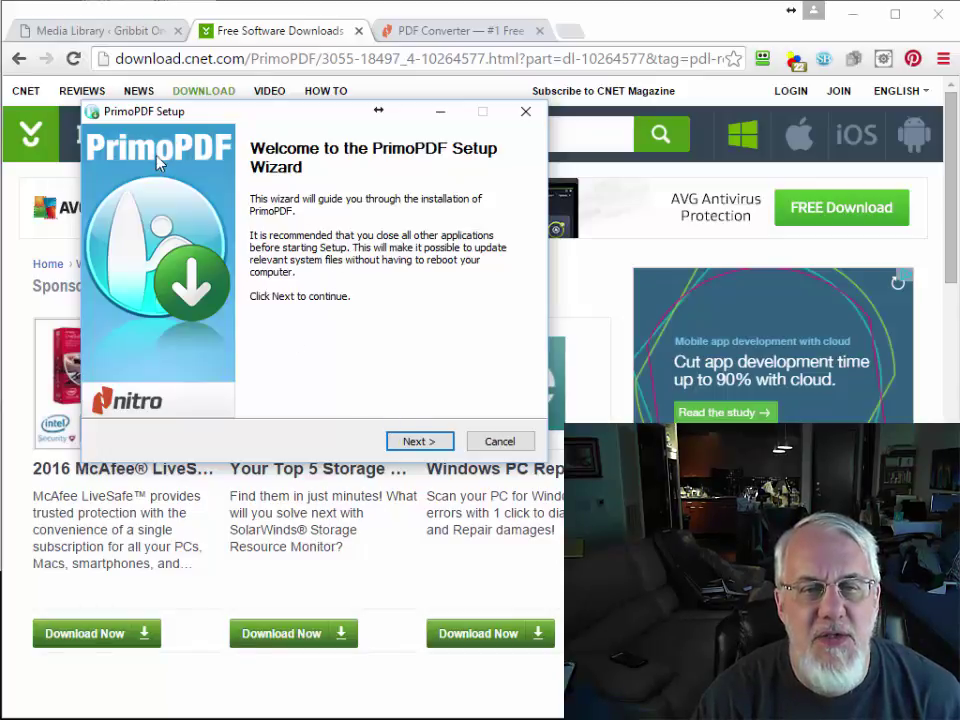
pyautogui.click(413, 445)
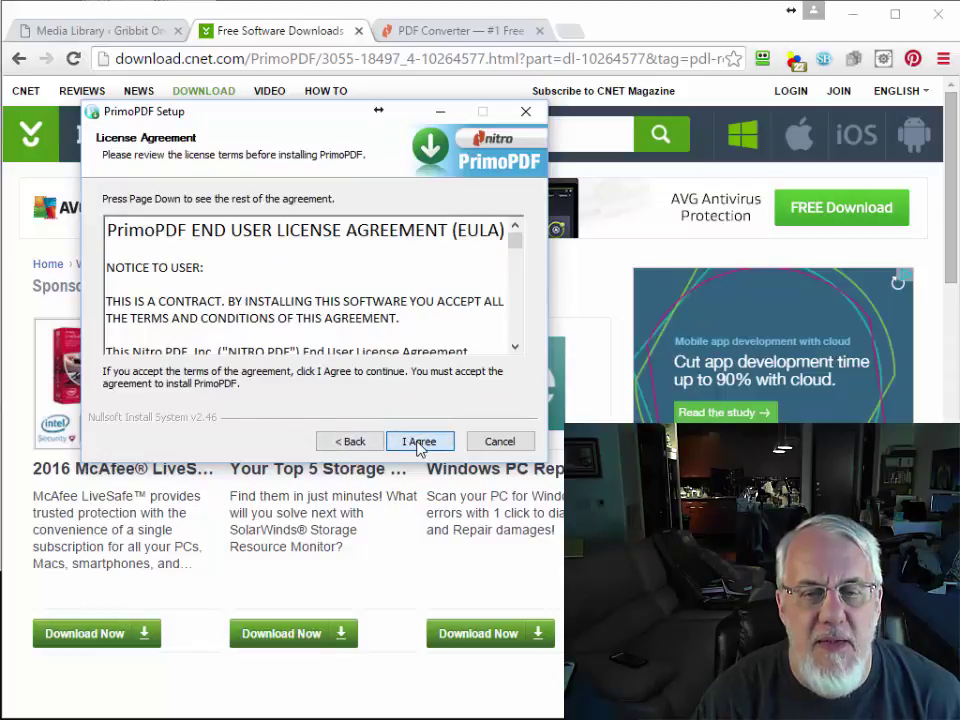
pyautogui.click(418, 443)
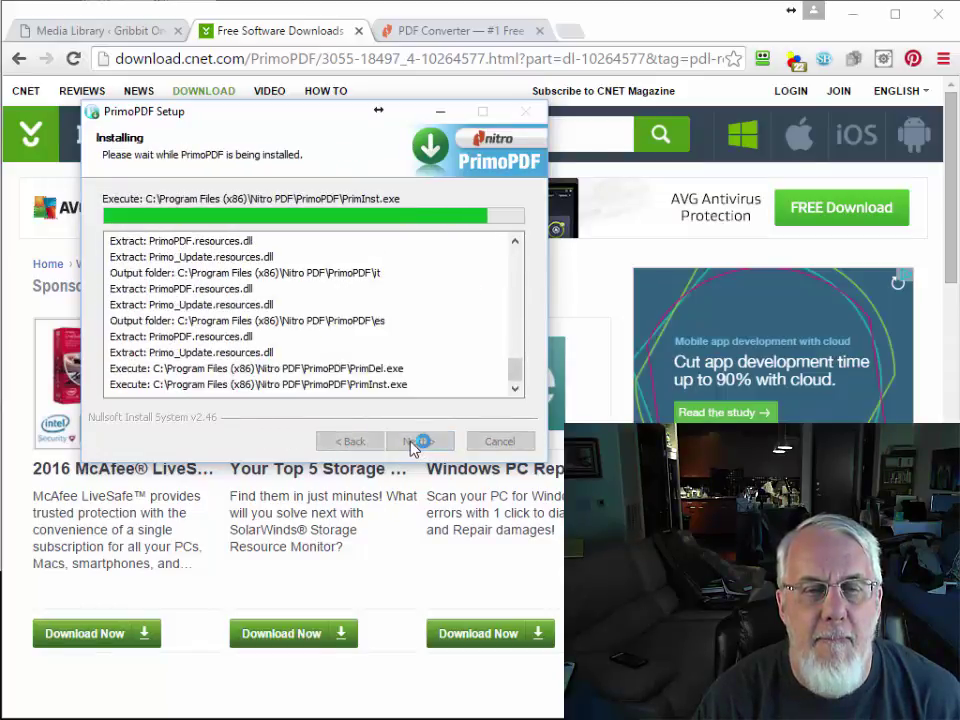
pyautogui.click(413, 443)
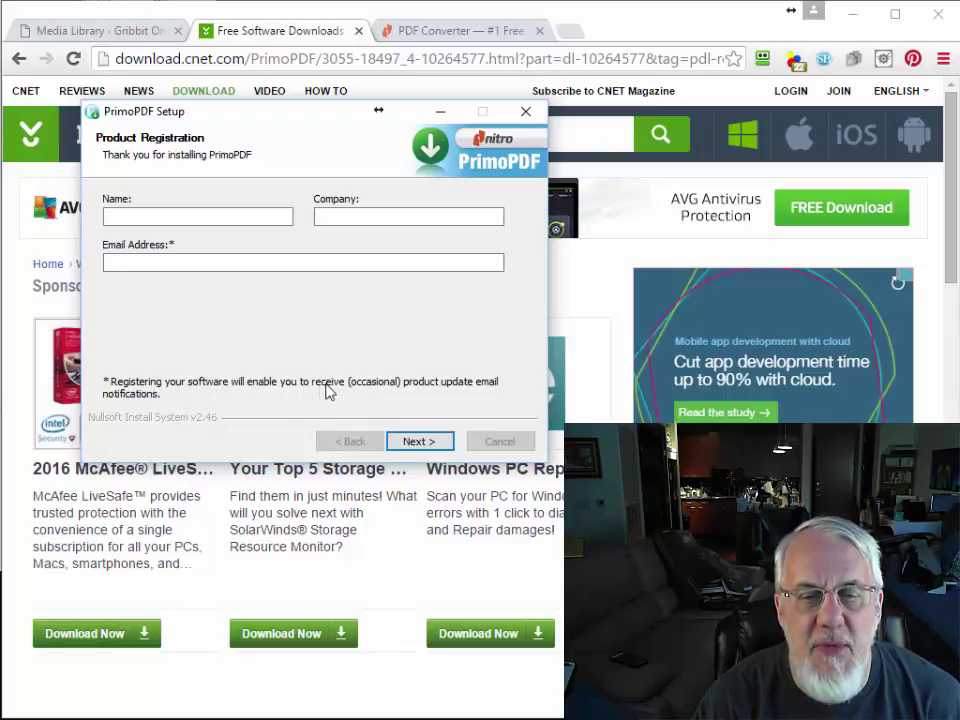
pyautogui.click(417, 443)
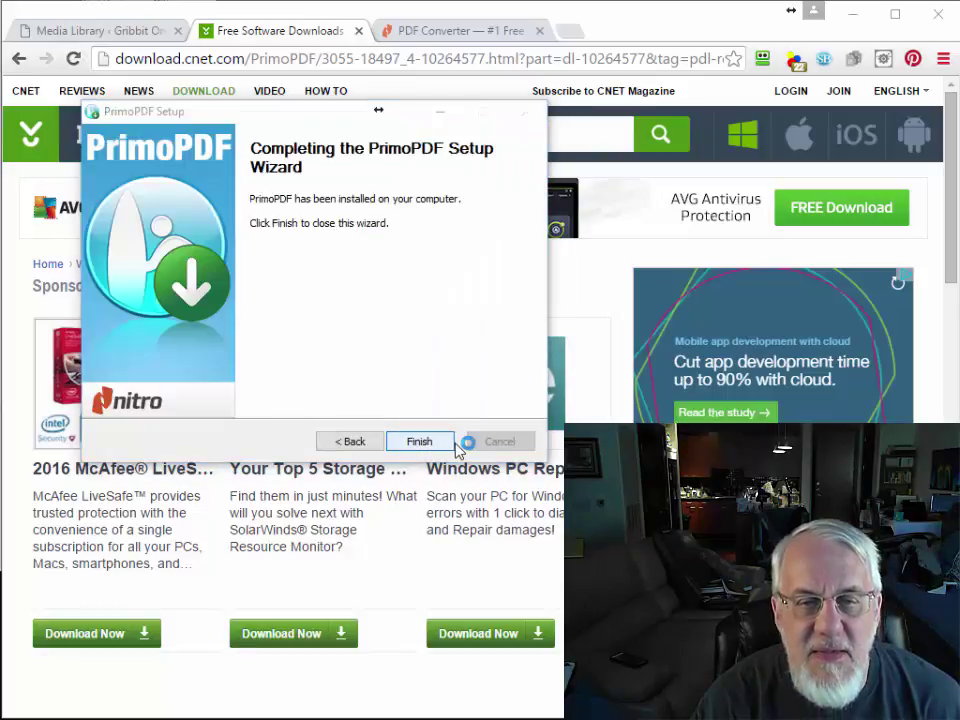
pyautogui.click(426, 446)
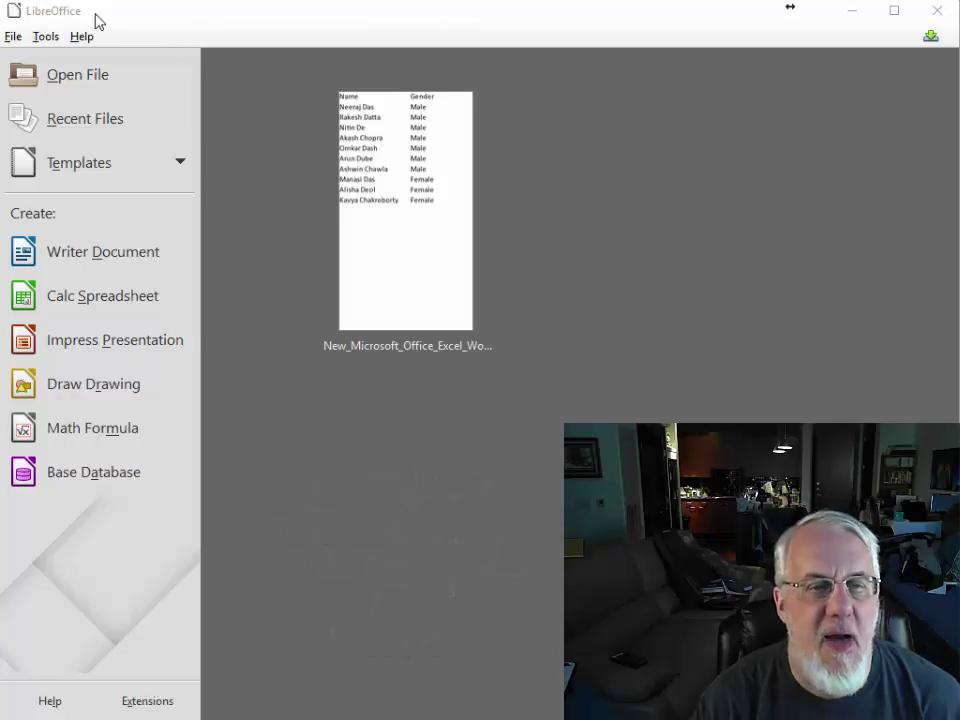
# Open the IrvingSeoExpert_Demo_Flyer_For_PDF.odt flyer from the Start Center and show the File menu.
pyautogui.click(65, 256)
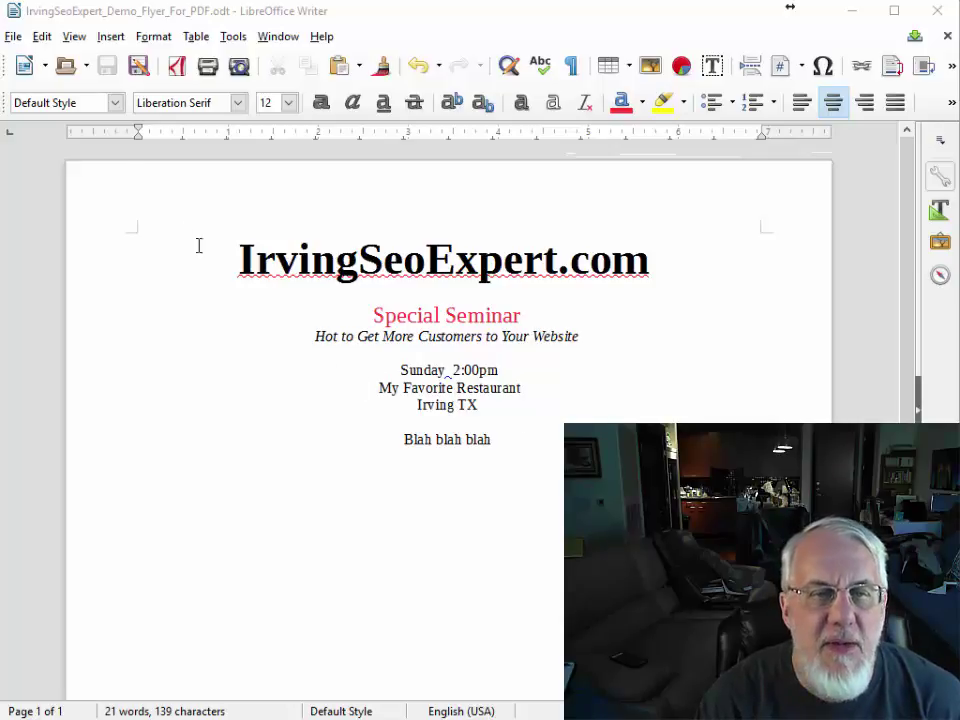
pyautogui.click(13, 37)
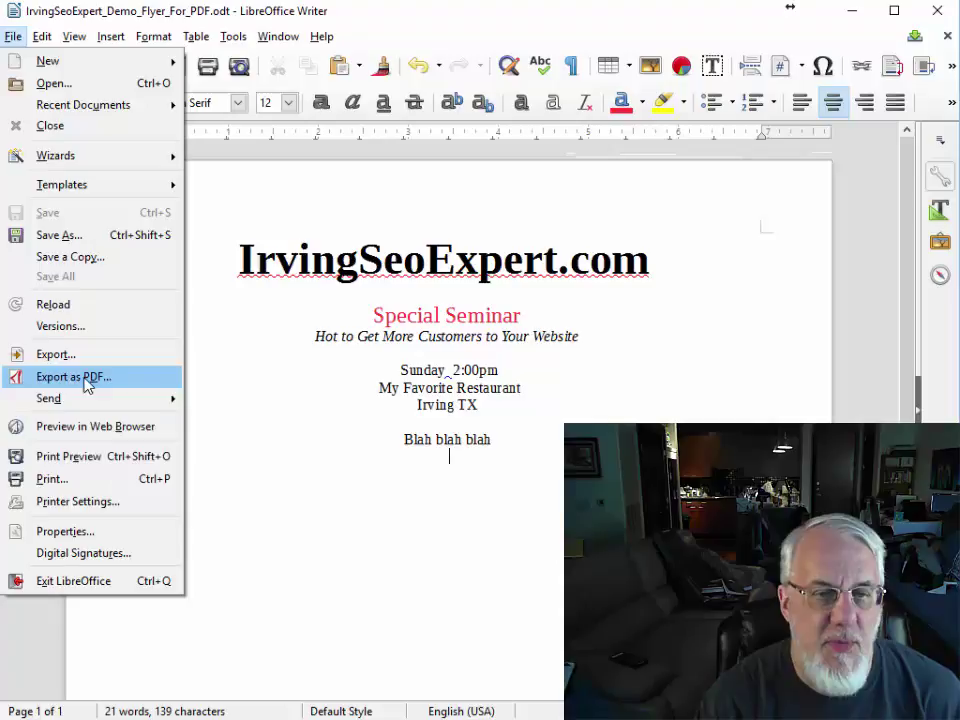
# Print the seminar flyer with PrimoPDF selected as the printer.
pyautogui.click(52, 479)
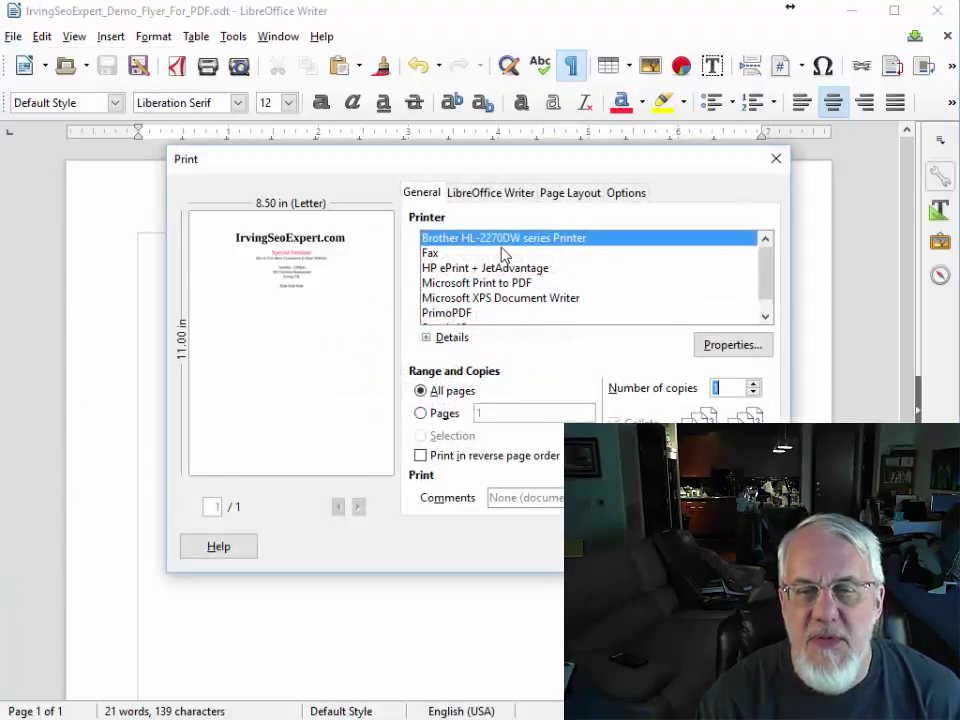
pyautogui.click(470, 314)
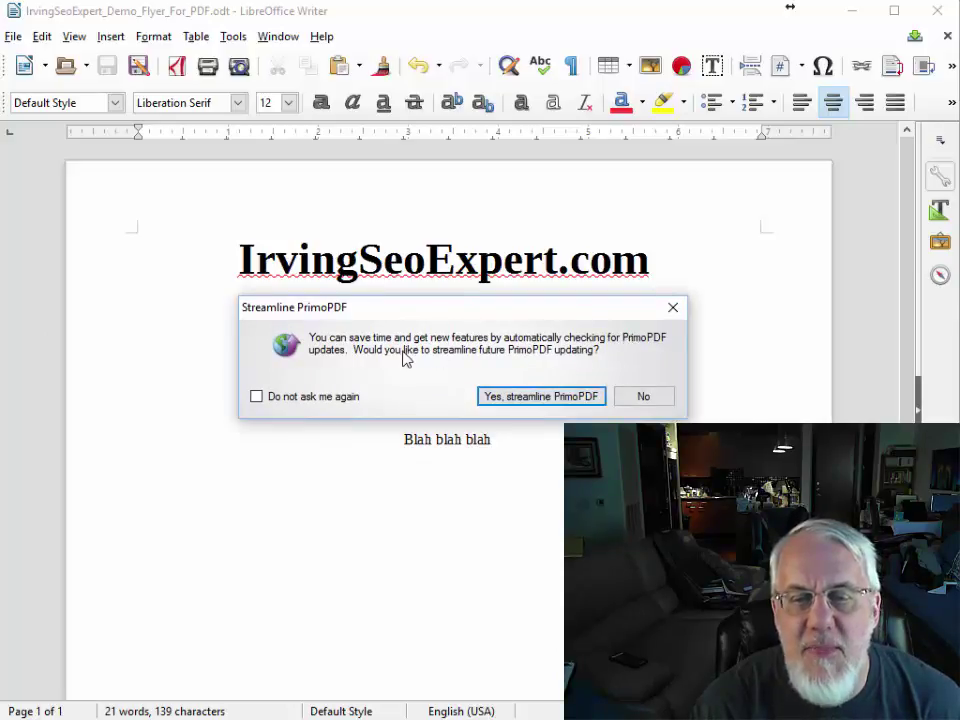
# Decline PrimoPDF update streamlining, choose the Print quality preset and start PDF creation.
pyautogui.click(642, 396)
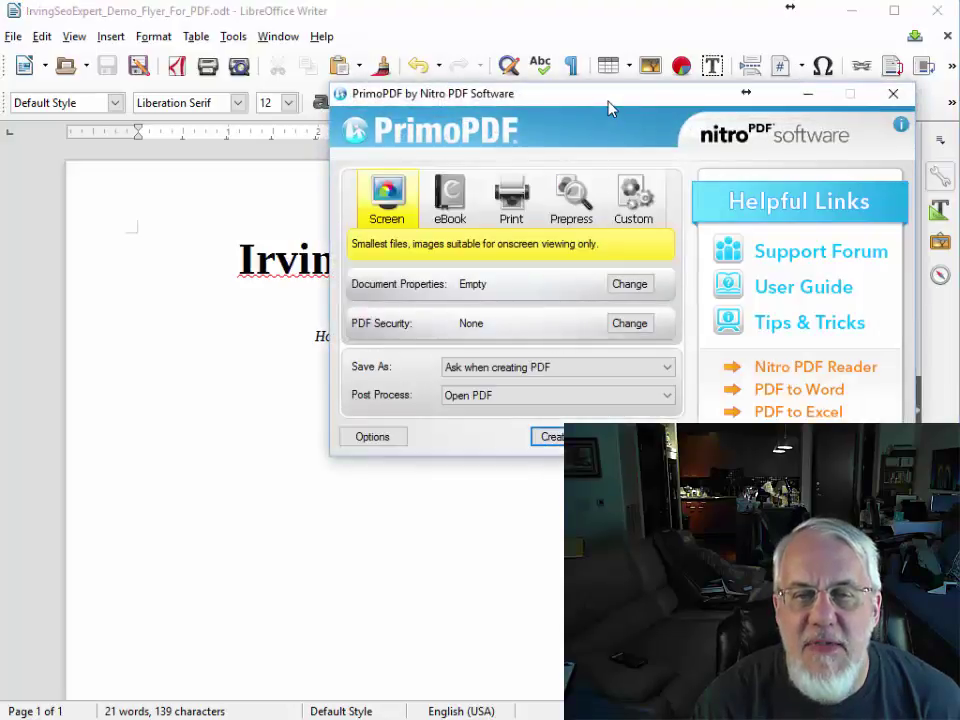
pyautogui.moveTo(608, 107); pyautogui.dragTo(388, 180)
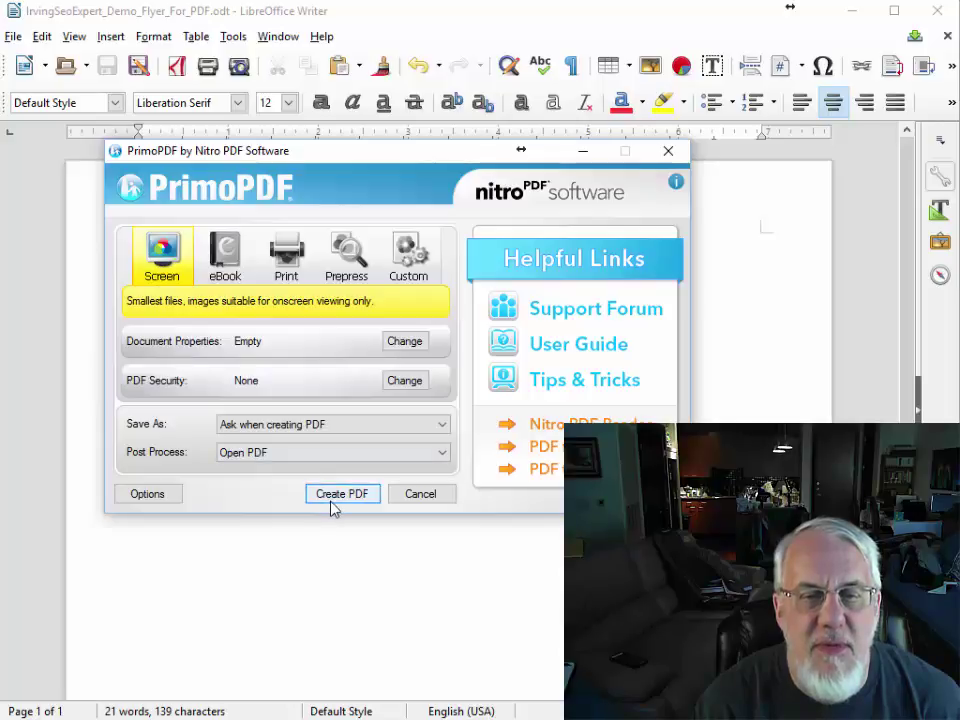
pyautogui.click(288, 250)
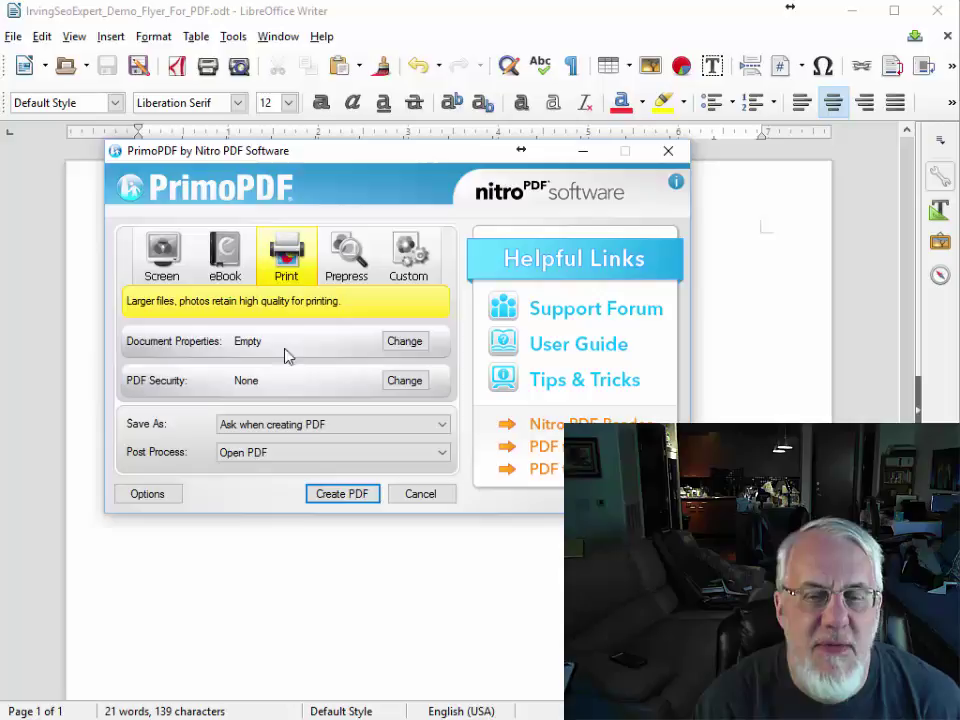
pyautogui.click(337, 494)
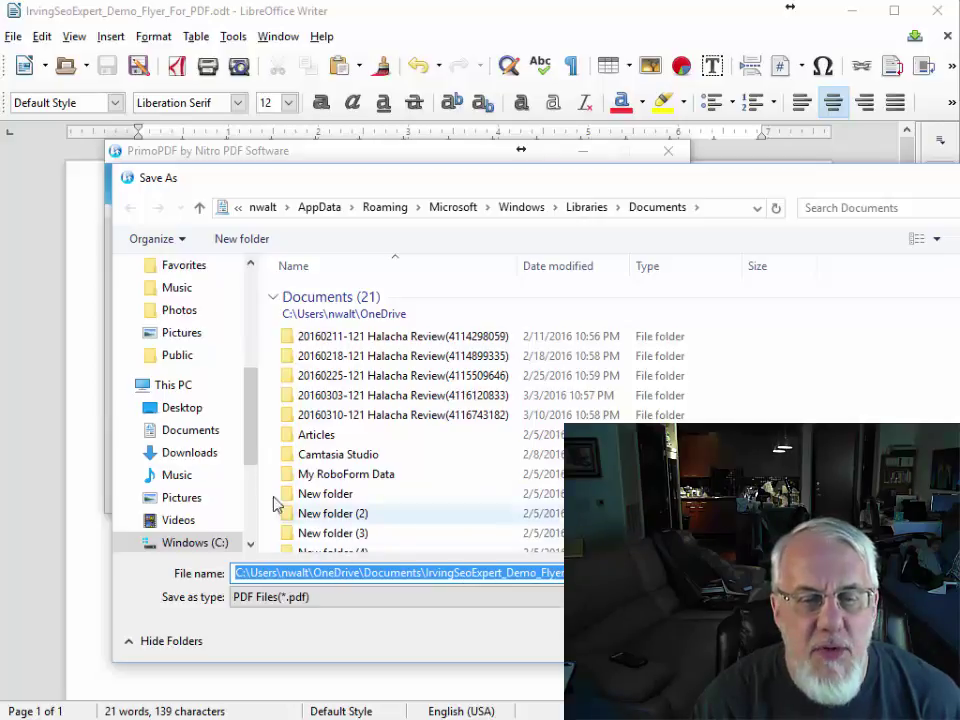
# Save IrvingSeoExpert_Demo_Flyer_For_PDF.pdf in Documents and dismiss the missing PDF viewer message.
pyautogui.moveTo(246, 396); pyautogui.dragTo(262, 433)
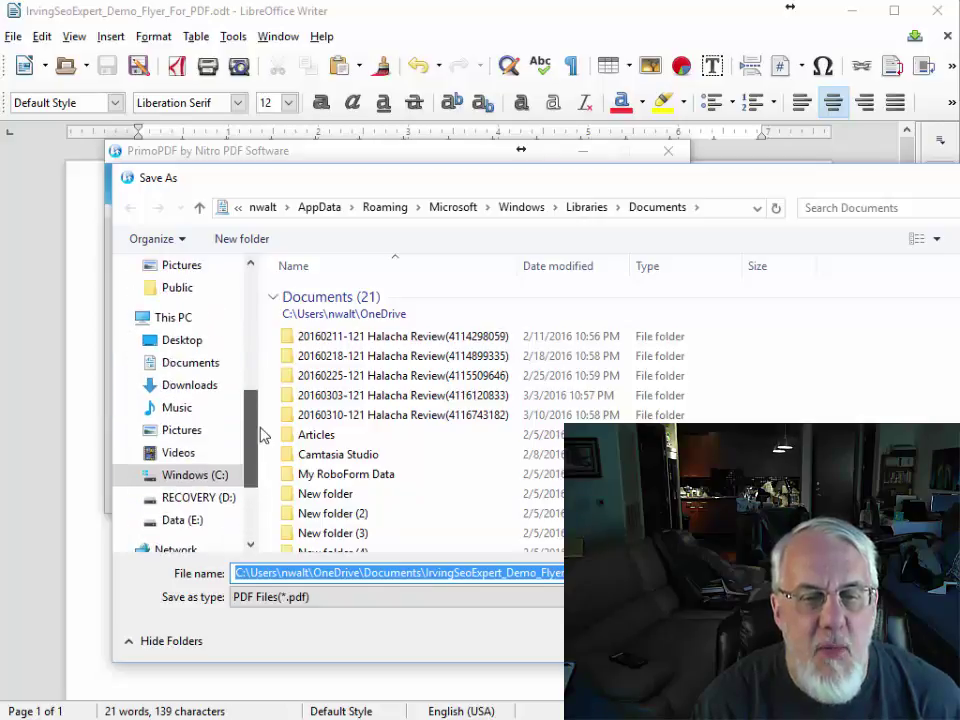
pyautogui.click(190, 363)
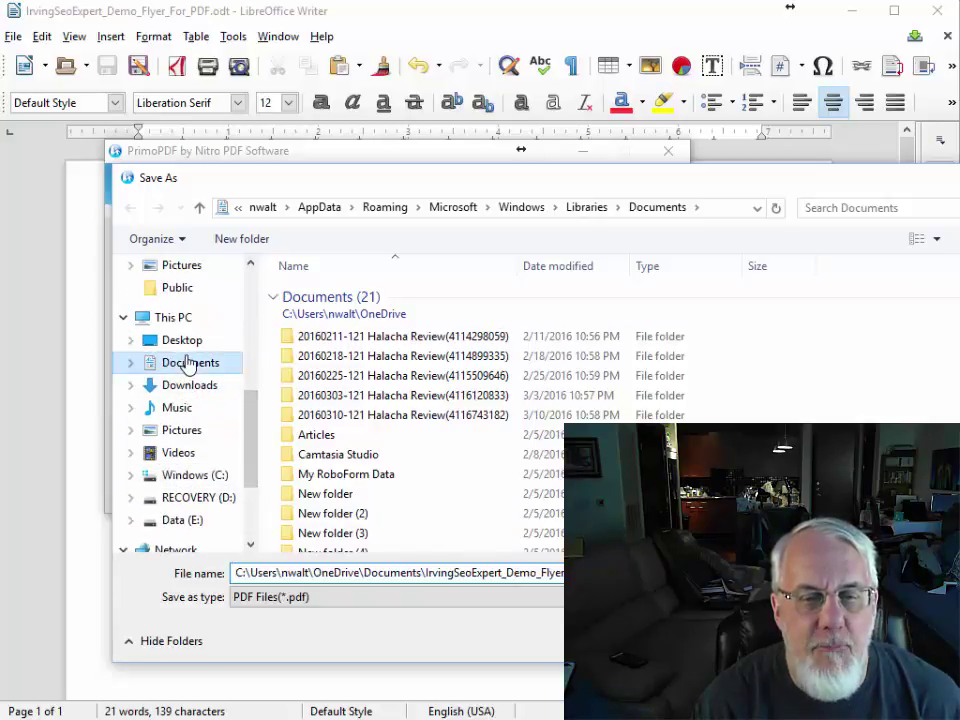
pyautogui.doubleClick(448, 572)
pyautogui.press('Return')
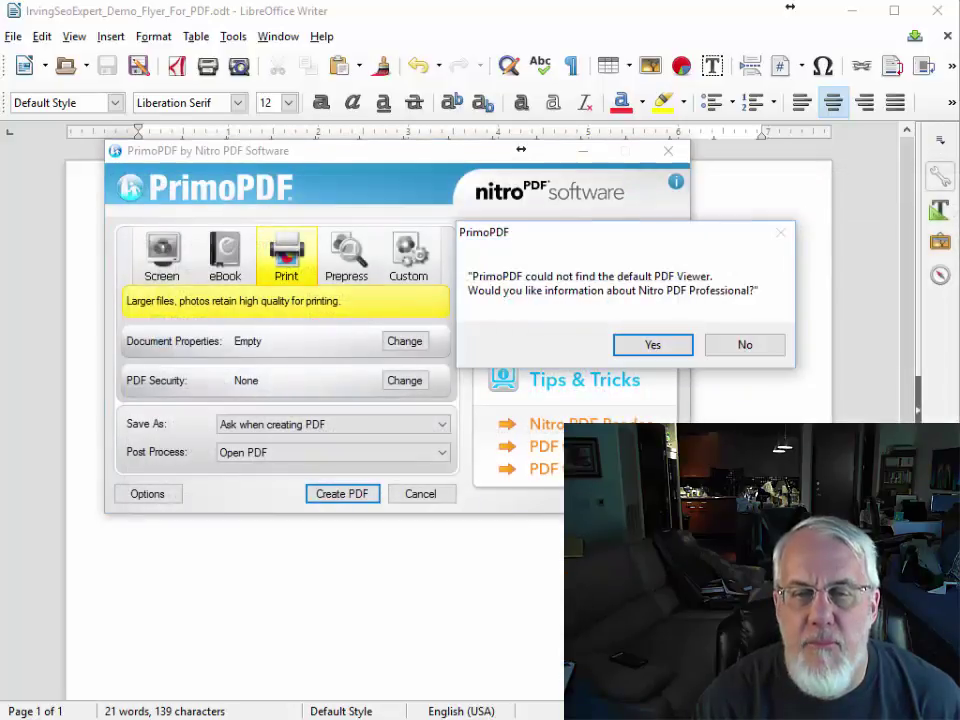
pyautogui.click(649, 343)
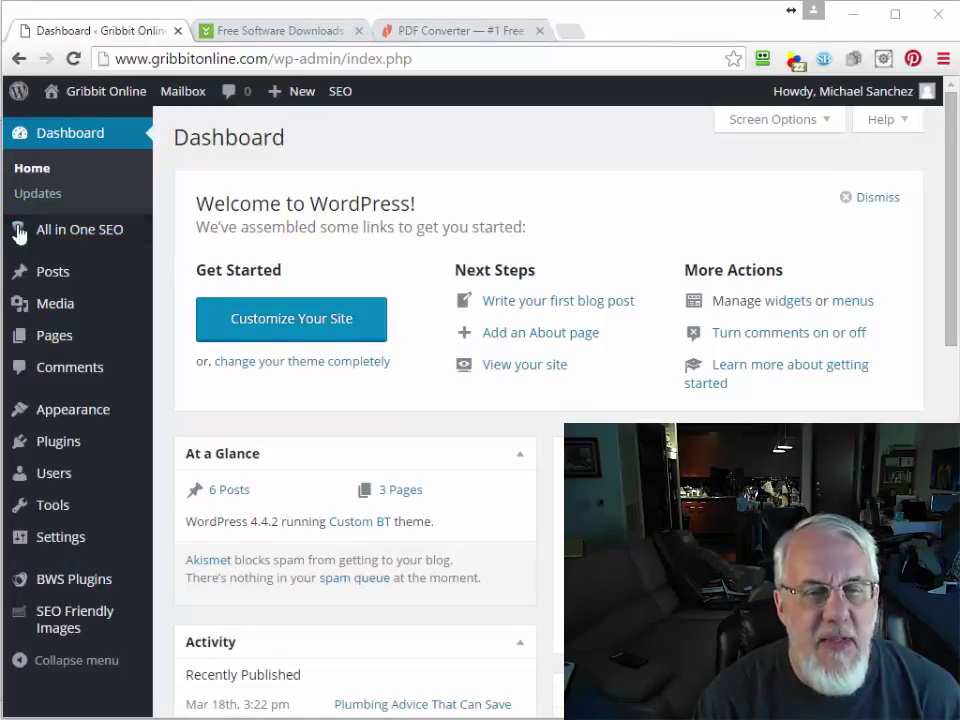
# Go to Media > Library and show the Add New upload area.
pyautogui.moveTo(52, 314)
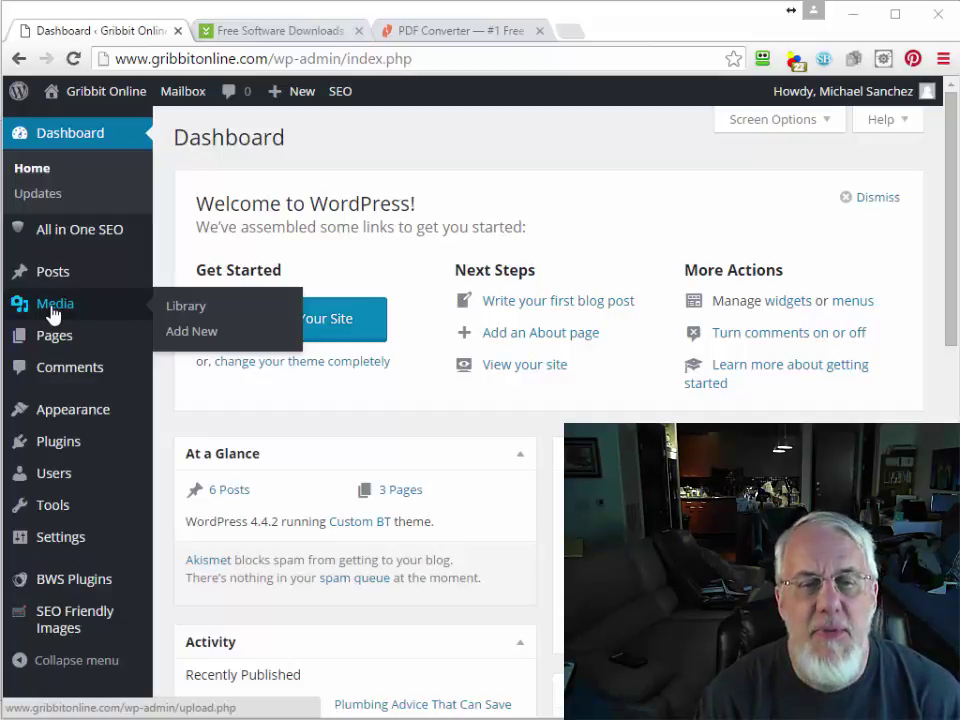
pyautogui.click(181, 306)
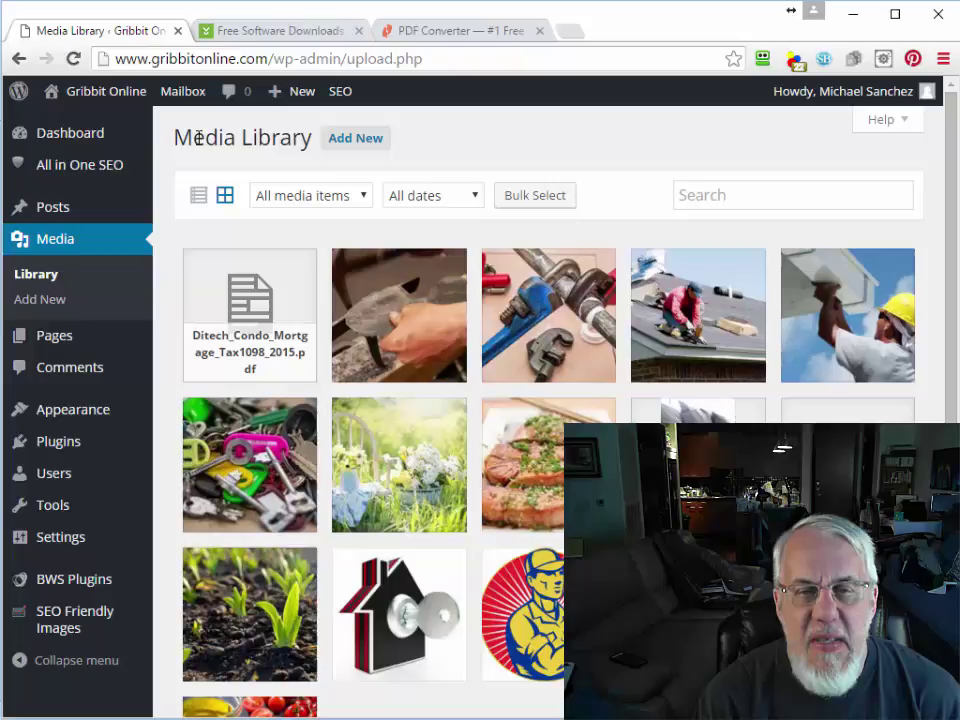
pyautogui.click(356, 148)
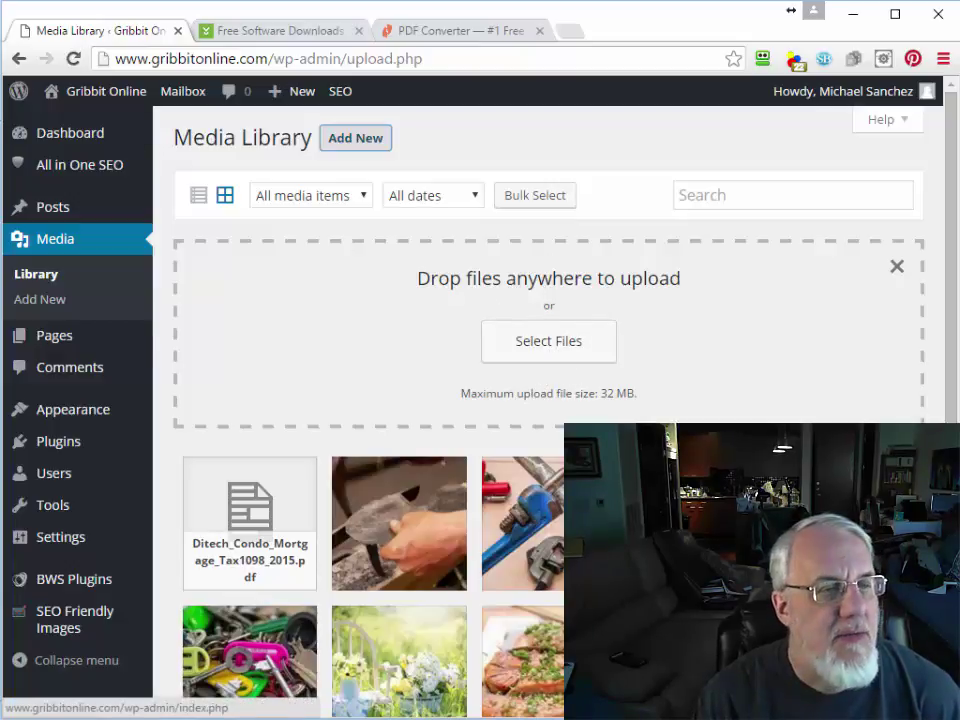
# Open File Explorer on Documents, select the flyer PDF and move the window aside.
pyautogui.press('super+e')
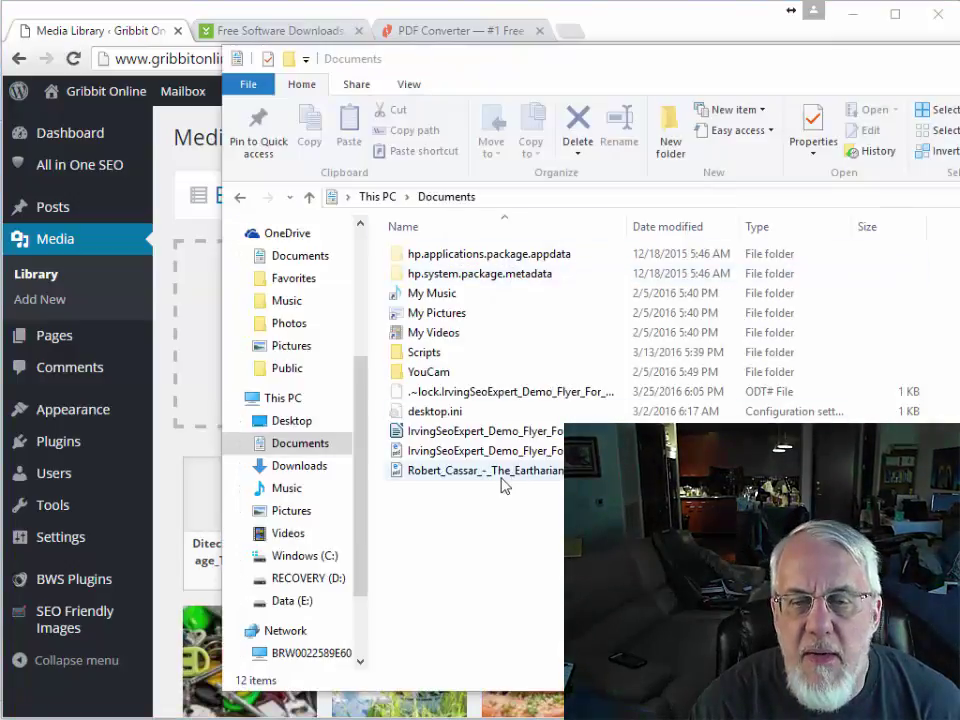
pyautogui.click(521, 437)
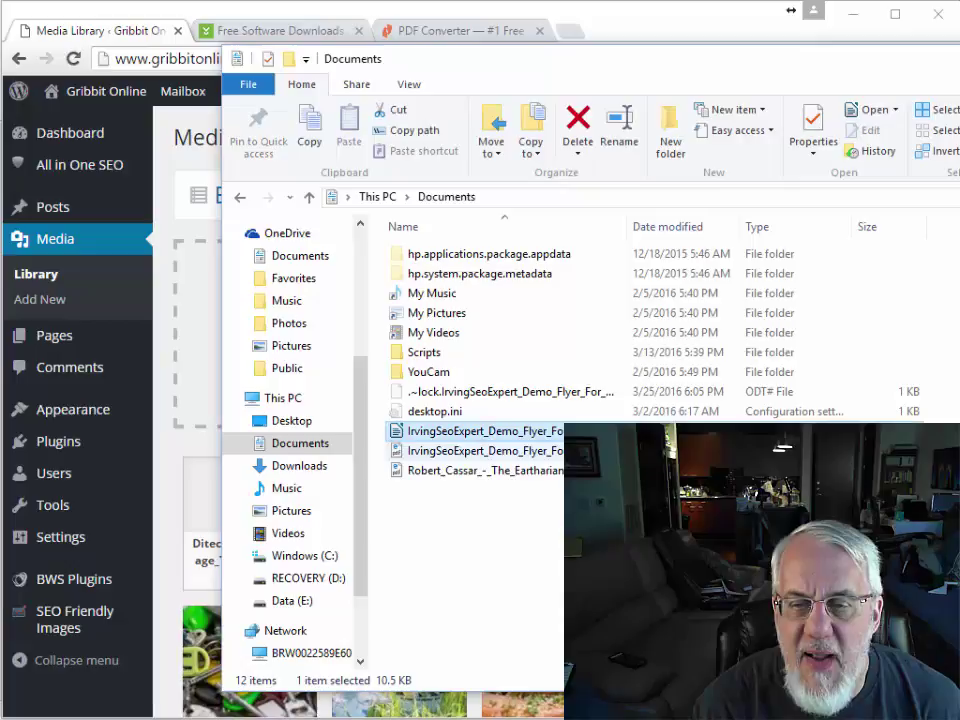
pyautogui.moveTo(853, 222); pyautogui.dragTo(886, 222)
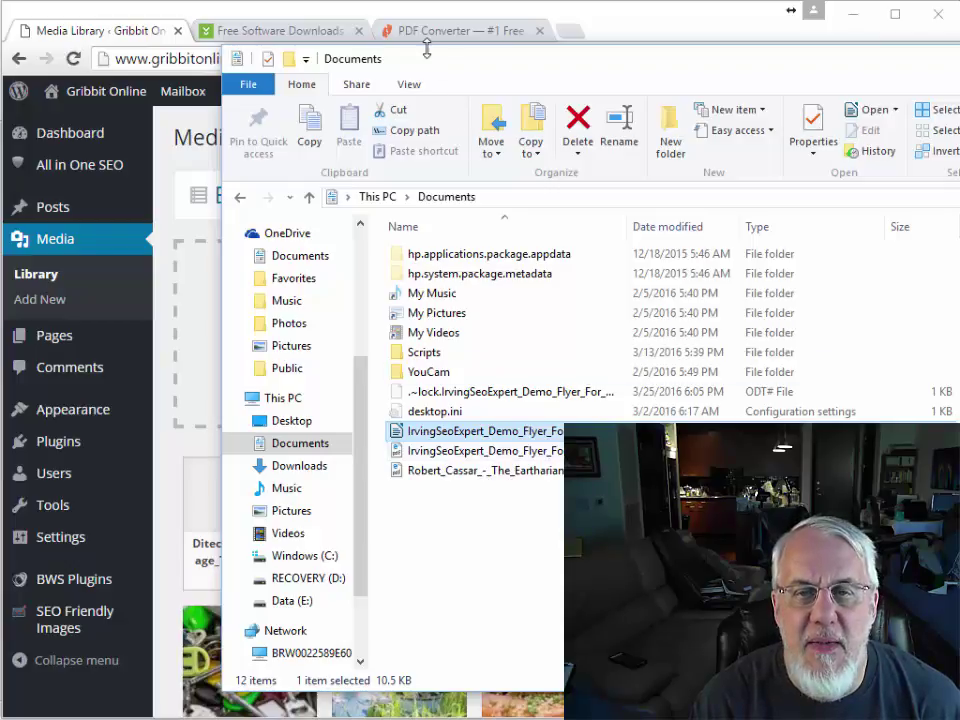
pyautogui.moveTo(671, 55); pyautogui.dragTo(650, 66)
pyautogui.moveTo(558, 77); pyautogui.dragTo(885, 68)
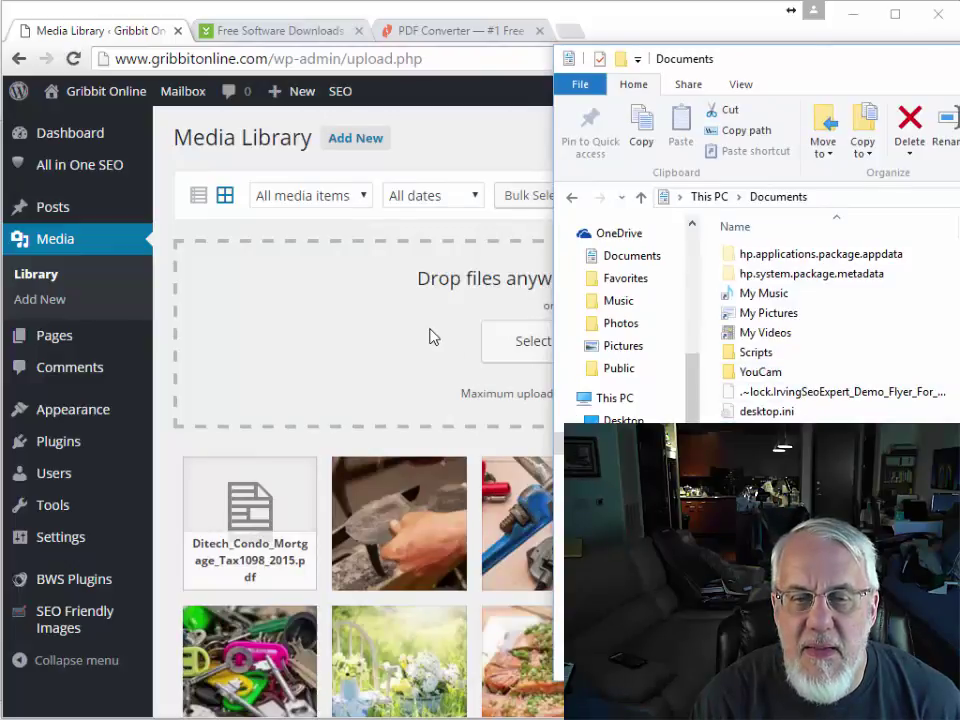
# Drag the flyer PDF into the Media Library twice and open the duplicate copy's details.
pyautogui.moveTo(790, 431); pyautogui.dragTo(683, 400)
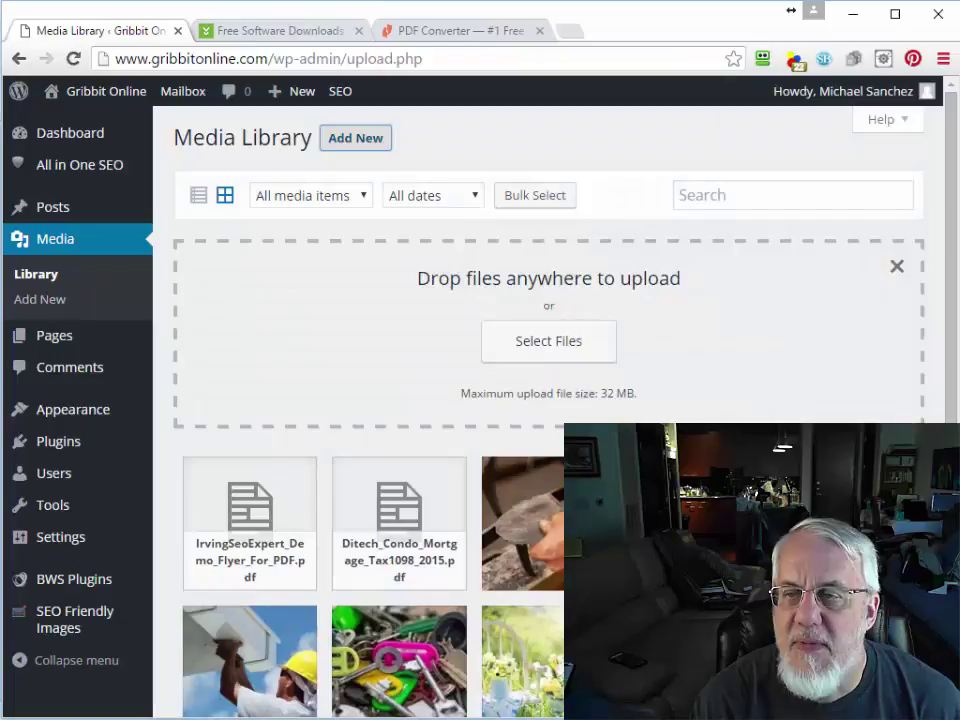
pyautogui.hotkey('alt', 'Tab')
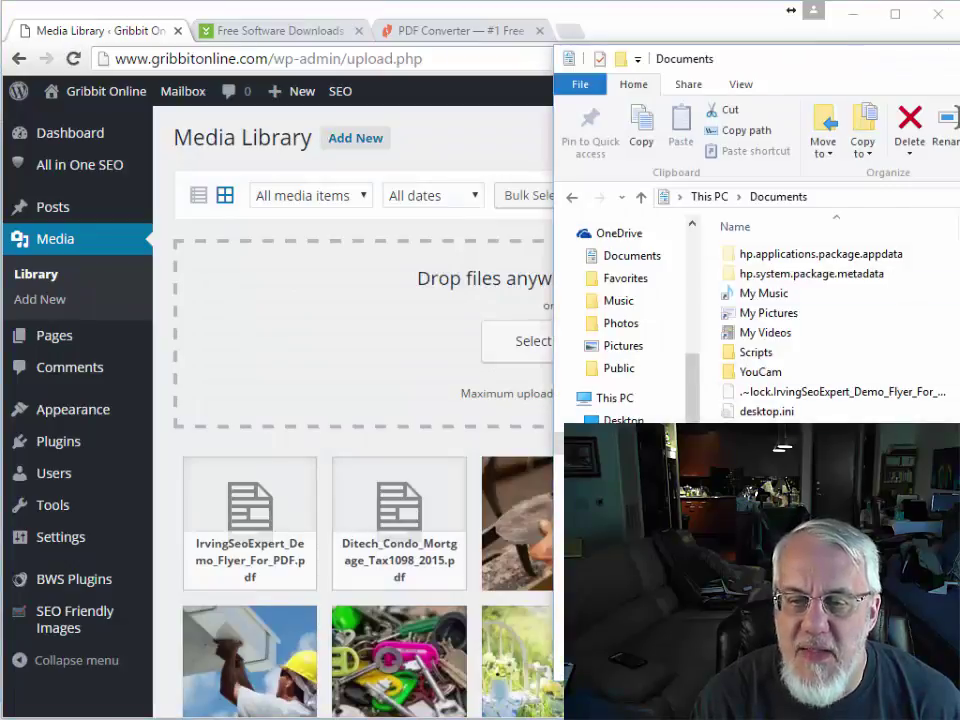
pyautogui.moveTo(790, 431); pyautogui.dragTo(501, 351)
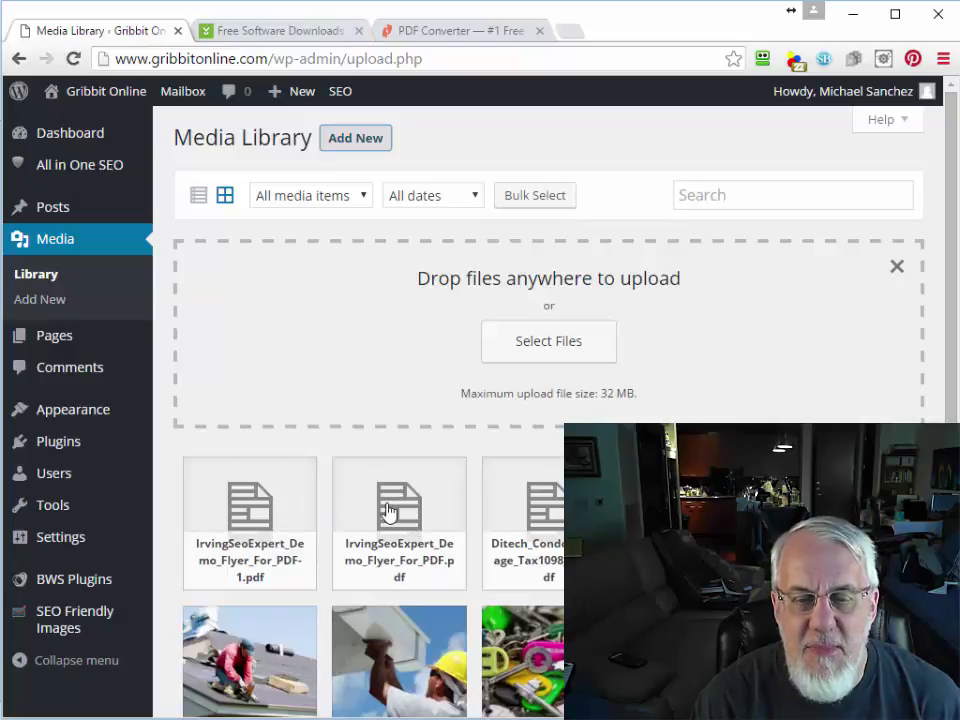
pyautogui.click(232, 514)
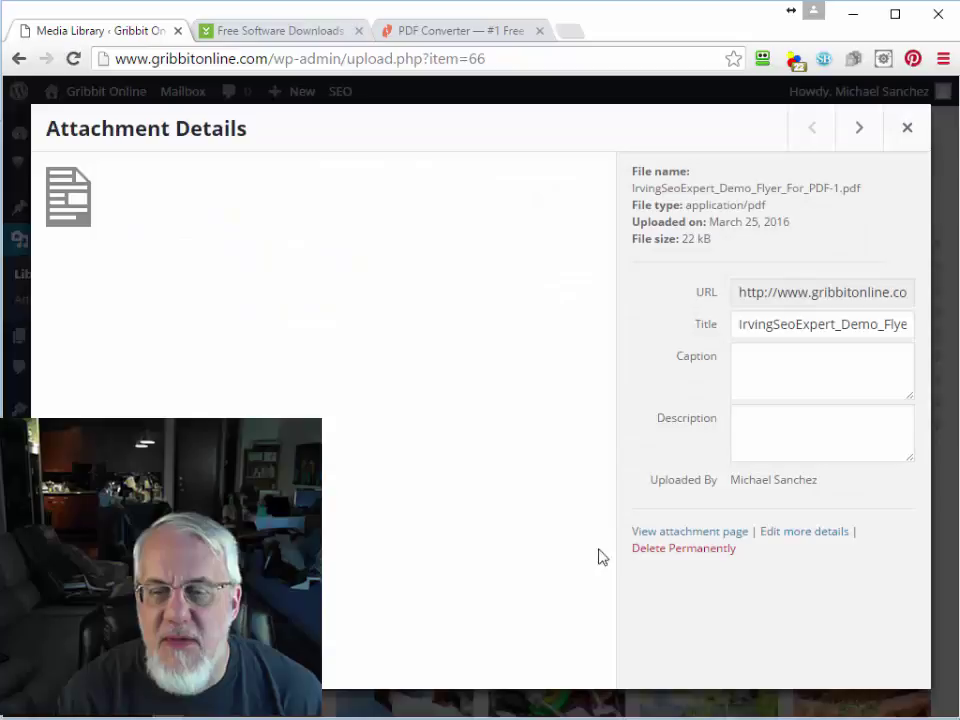
# Permanently delete IrvingSeoExpert_Demo_Flyer_For_PDF-1.pdf and the Ditech mortgage PDF, then open the remaining flyer.
pyautogui.click(686, 552)
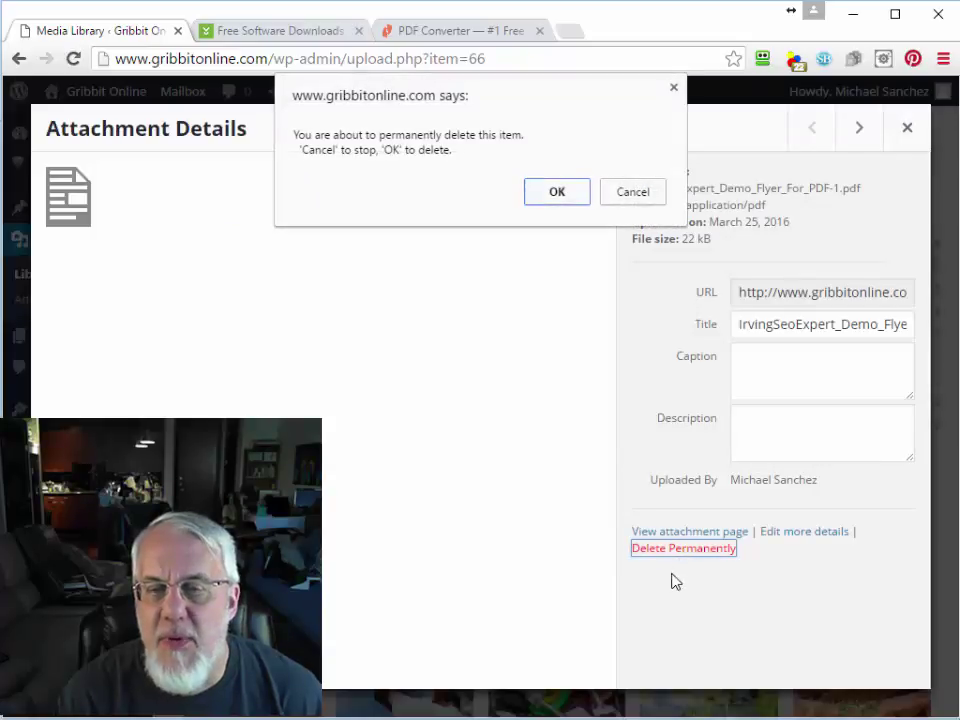
pyautogui.click(557, 192)
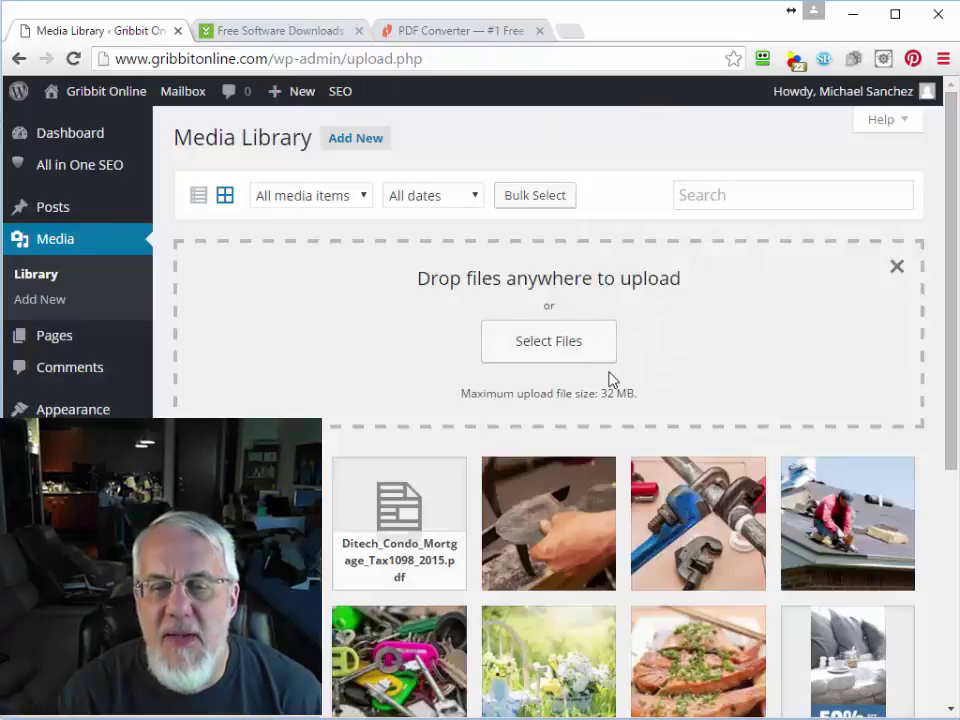
pyautogui.click(440, 523)
pyautogui.click(662, 550)
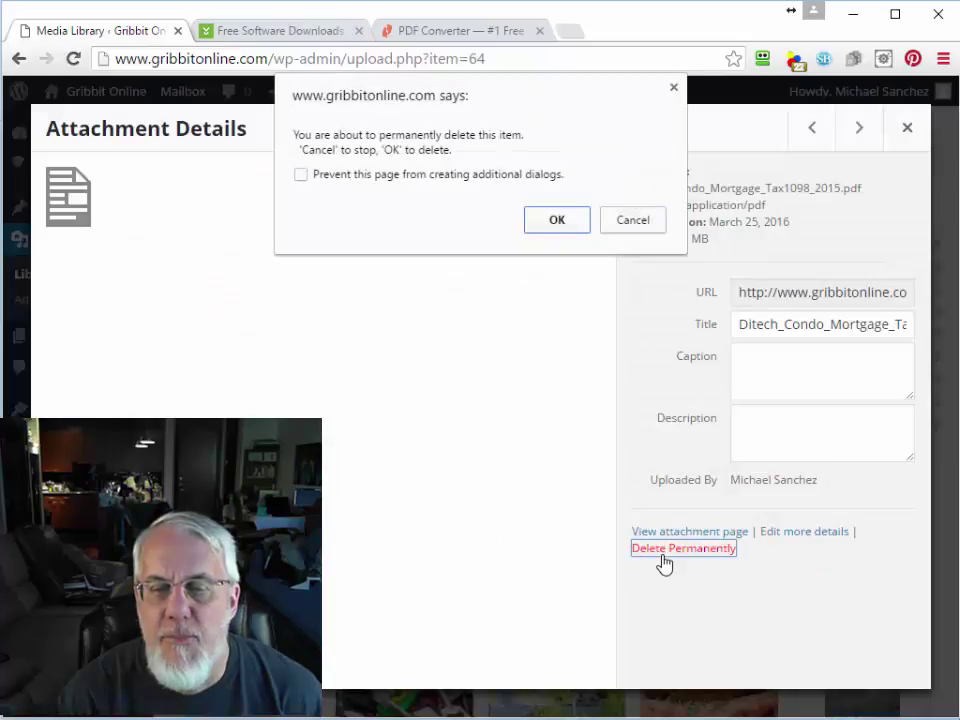
pyautogui.click(564, 217)
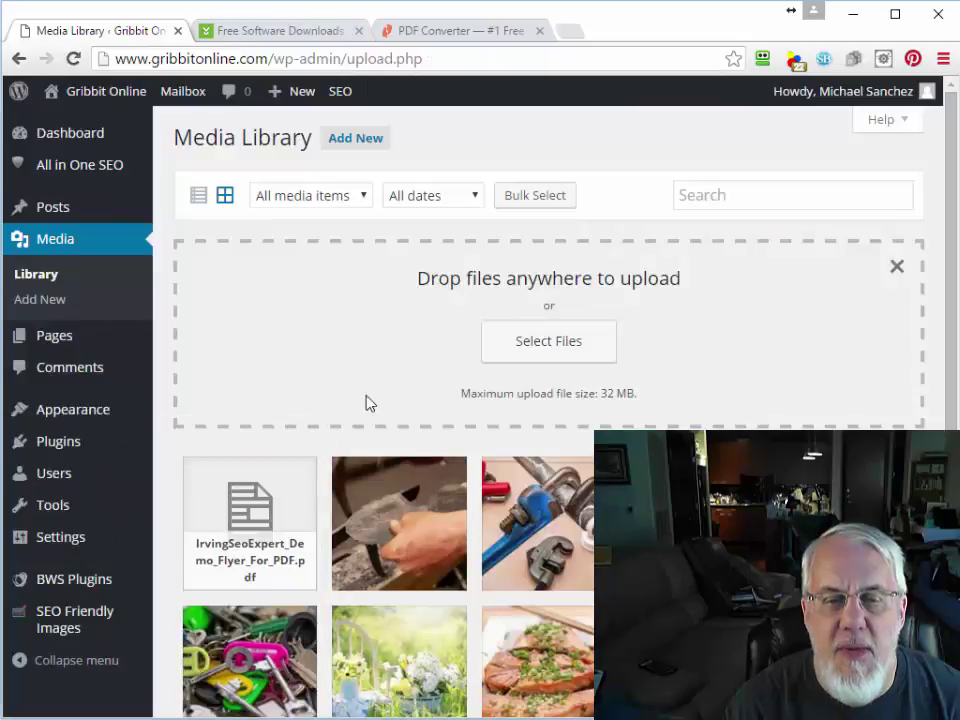
pyautogui.click(258, 550)
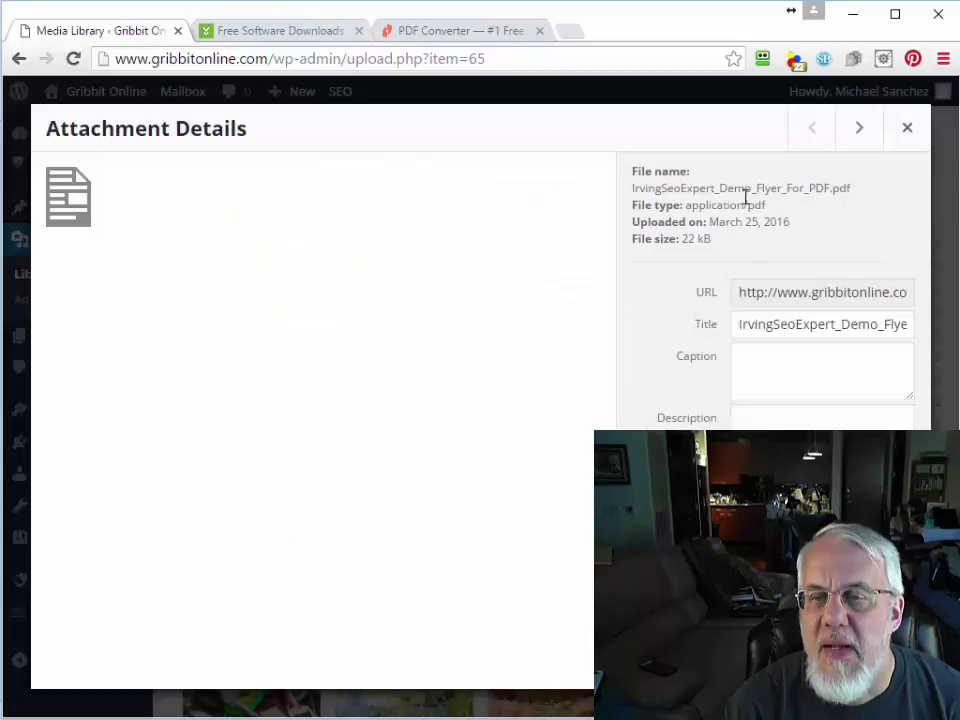
# Select part of the flyer's file URL, then step through neighbouring media items and back.
pyautogui.click(761, 299)
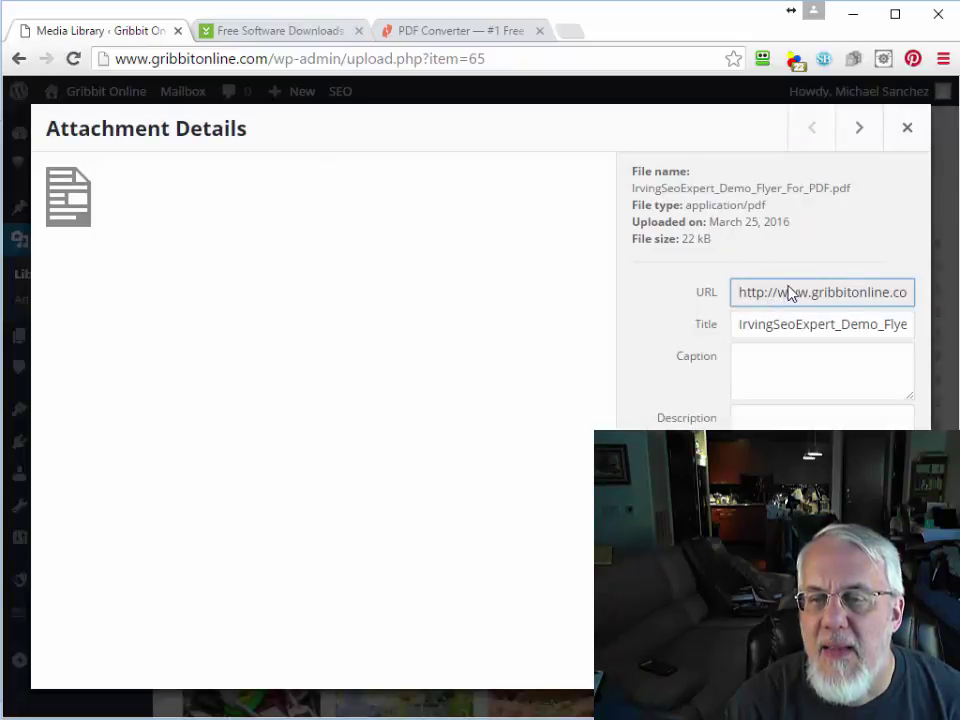
pyautogui.doubleClick(790, 292)
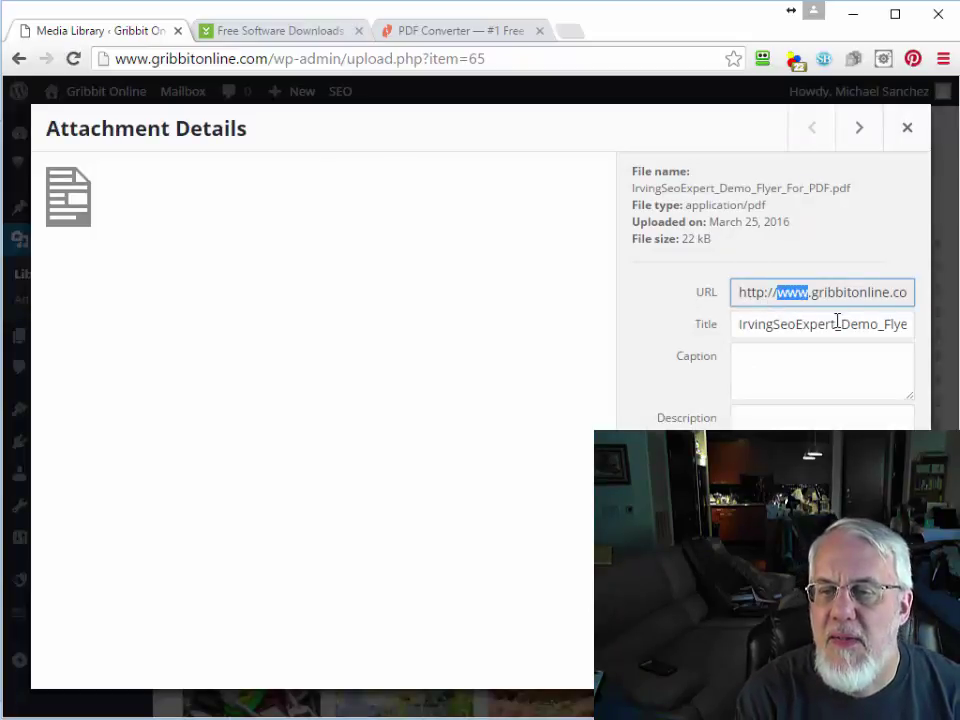
pyautogui.press('Right')
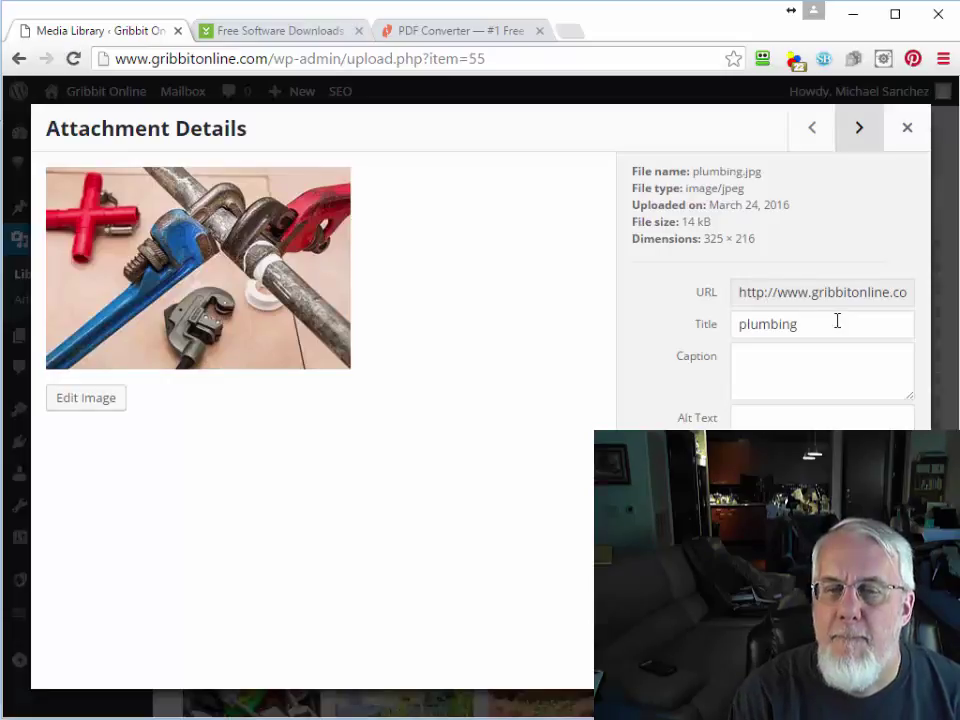
pyautogui.press('Right')
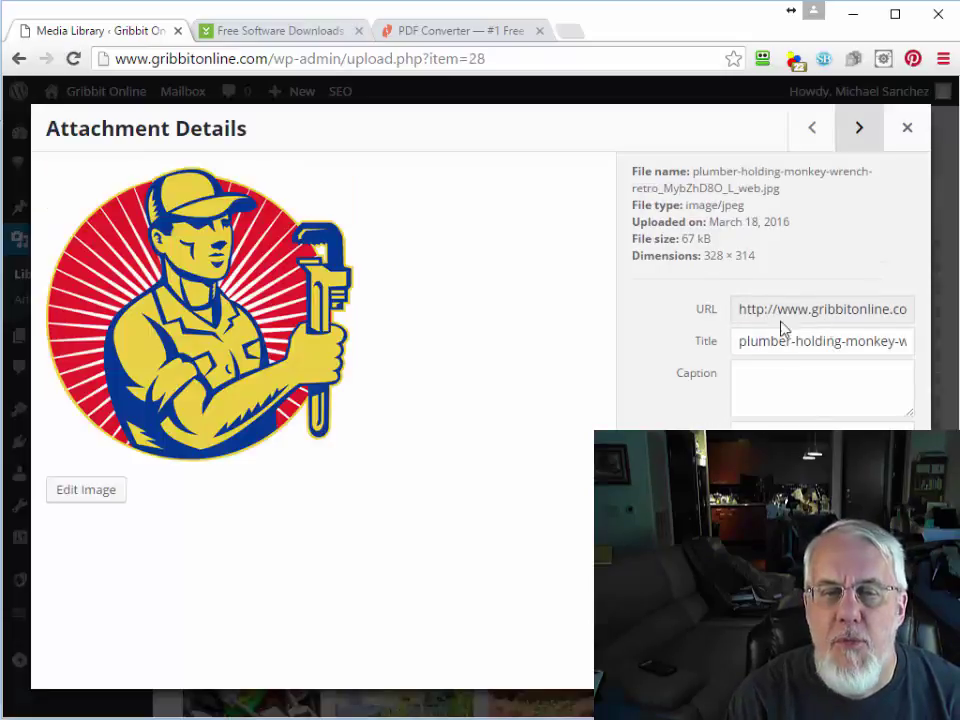
pyautogui.click(820, 134)
pyautogui.click(818, 131)
pyautogui.click(818, 131)
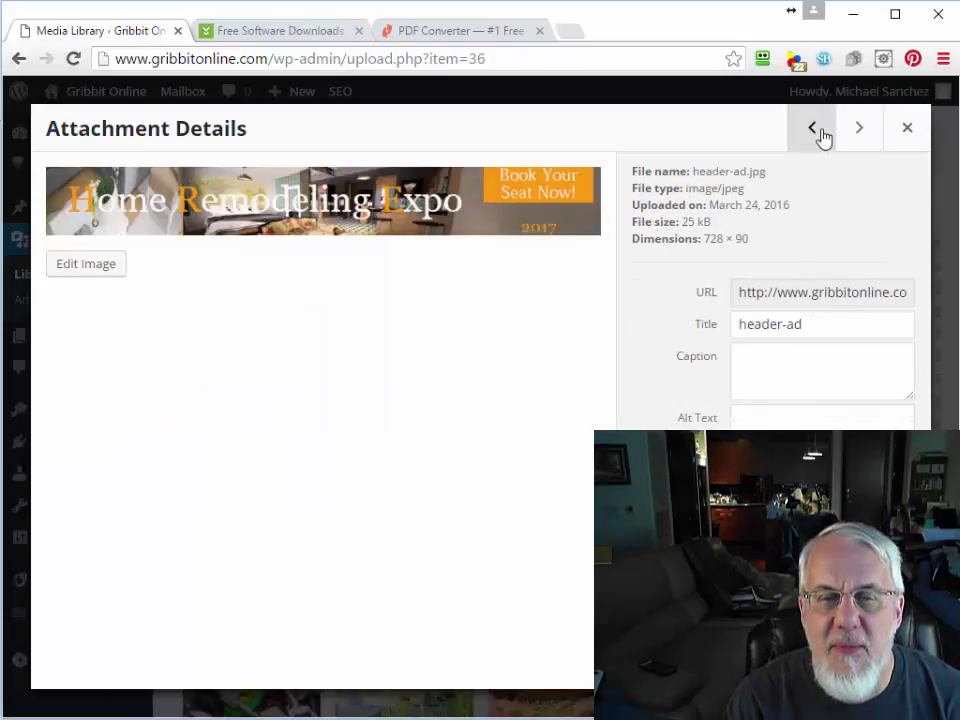
pyautogui.click(818, 131)
pyautogui.click(820, 134)
pyautogui.click(820, 134)
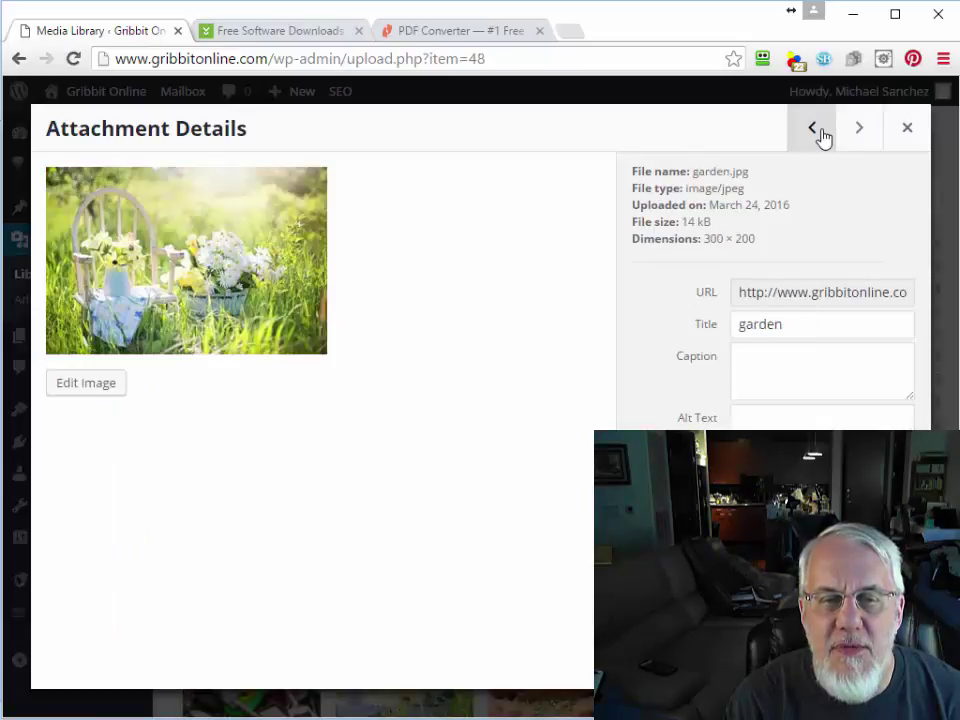
pyautogui.click(820, 134)
pyautogui.click(820, 134)
pyautogui.click(820, 134)
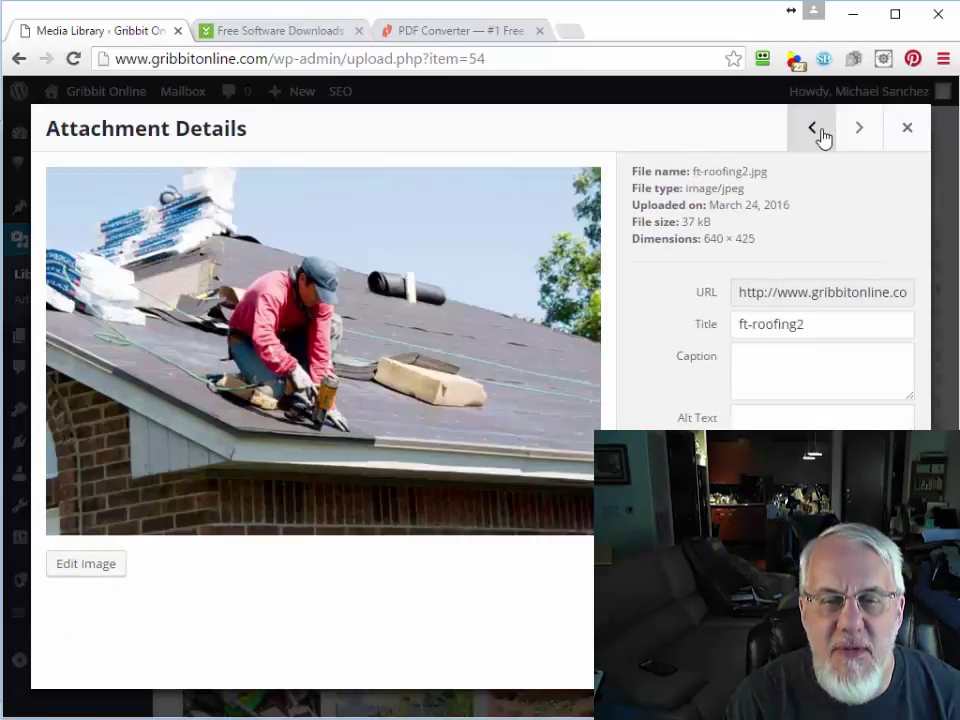
pyautogui.click(820, 134)
# Reopen the flyer PDF's Attachment Details, focus its file URL and widen the browser window.
pyautogui.click(910, 126)
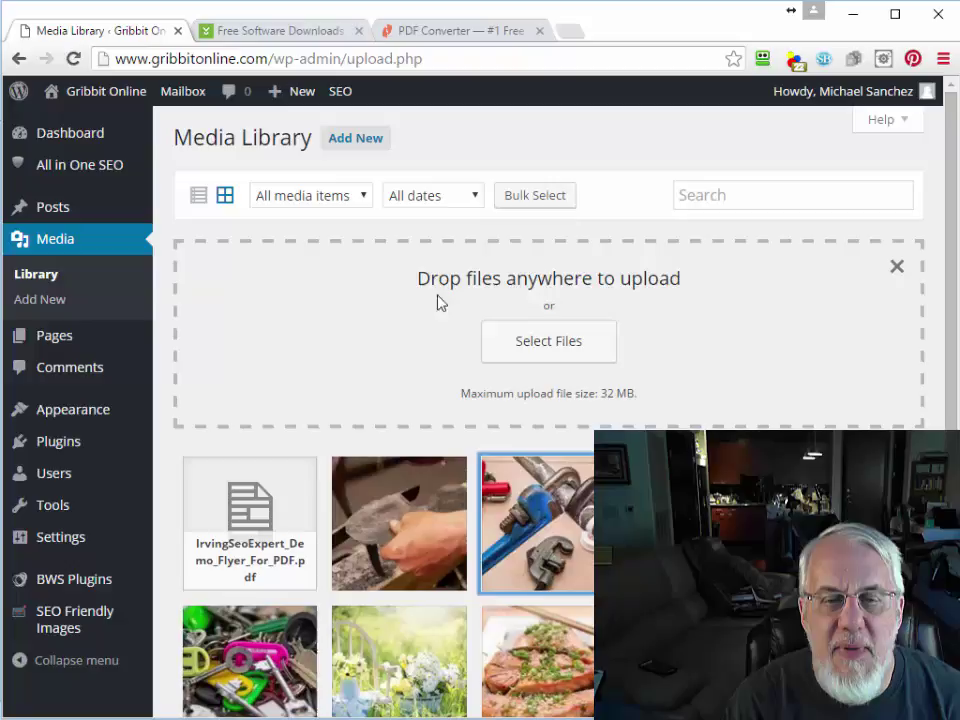
pyautogui.click(279, 476)
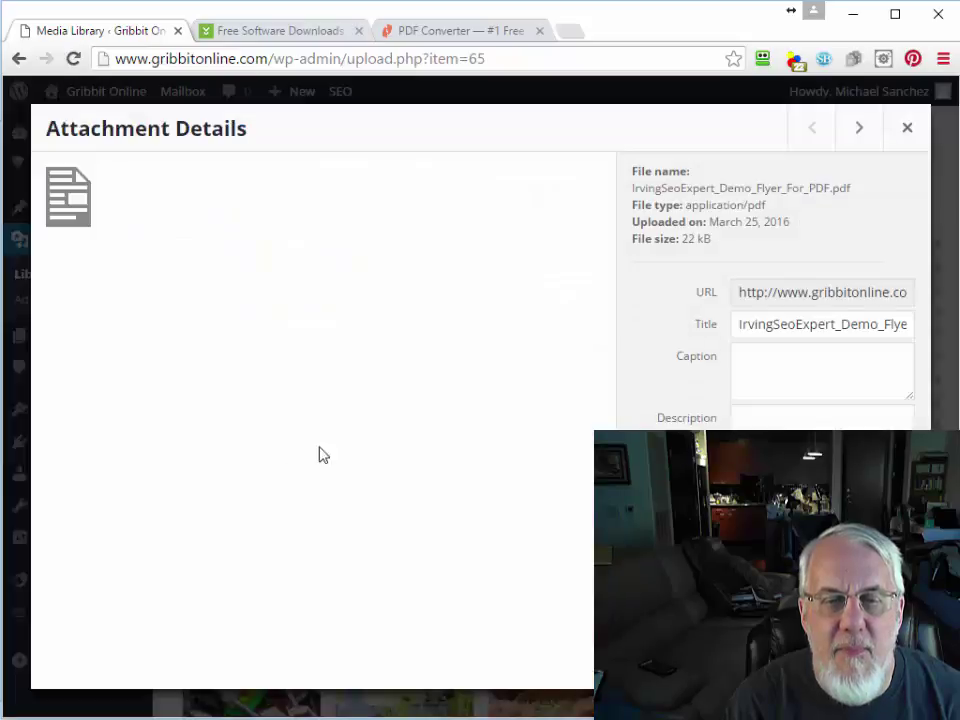
pyautogui.click(774, 296)
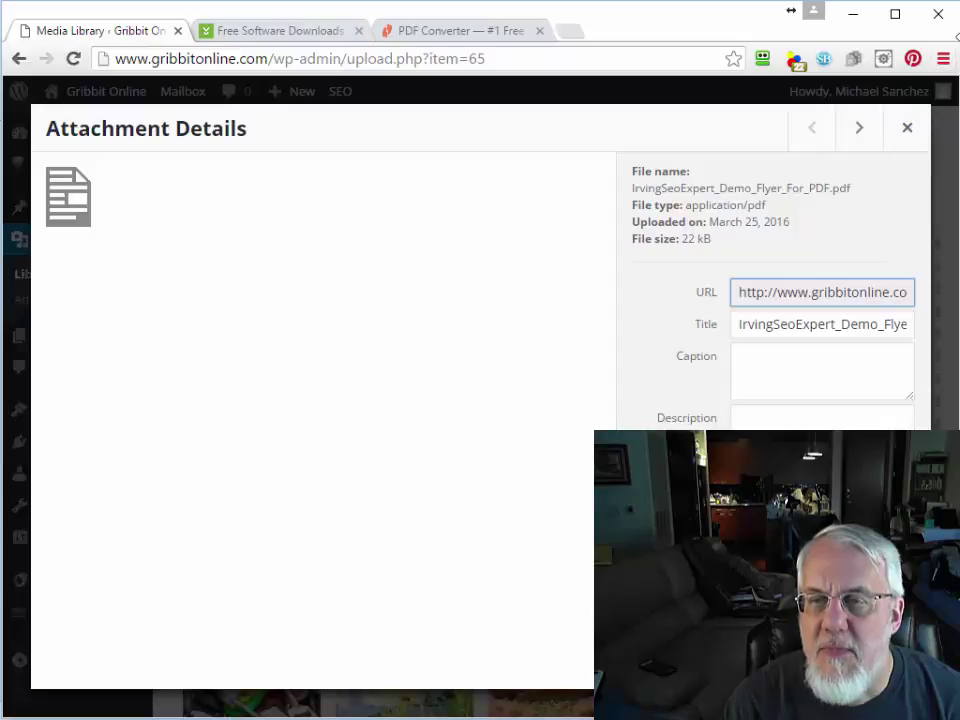
pyautogui.moveTo(955, 37); pyautogui.dragTo(959, 37)
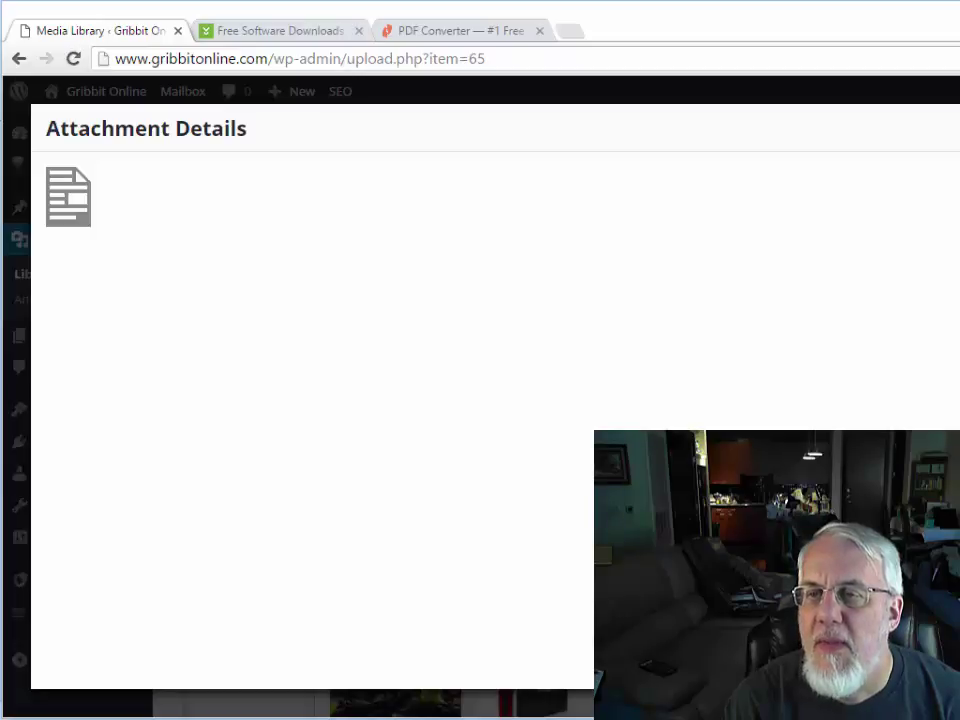
# Copy the flyer's file URL (…/2016/03/IrvingSeoExpert_Demo_Flyer_For_PDF.pdf) into a new Notepad++ tab.
pyautogui.moveTo(958, 28); pyautogui.dragTo(237, 24)
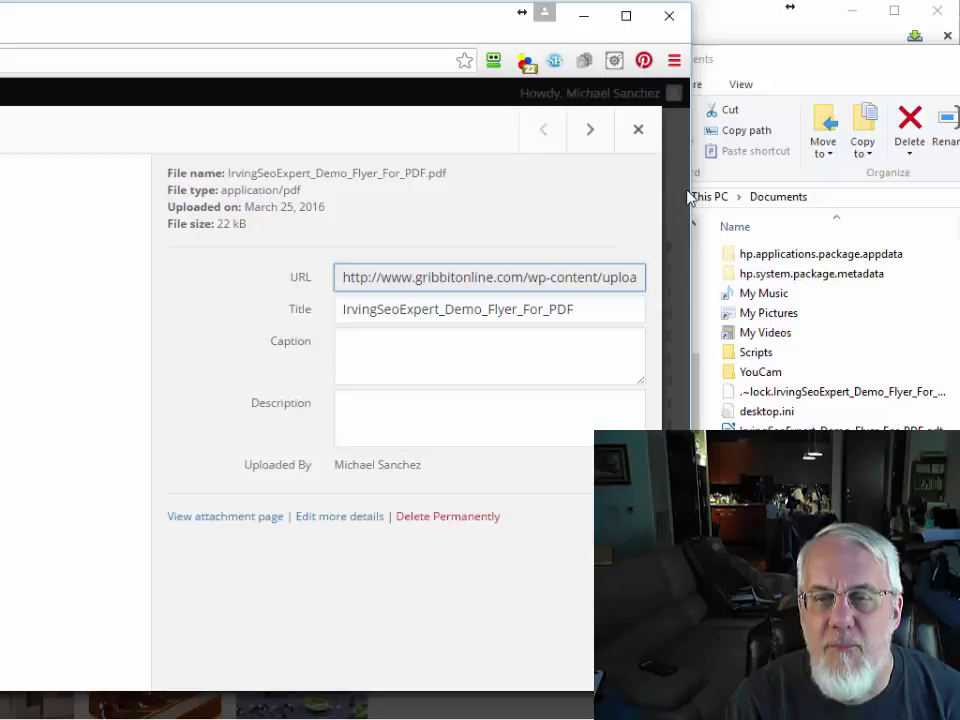
pyautogui.press('Escape')
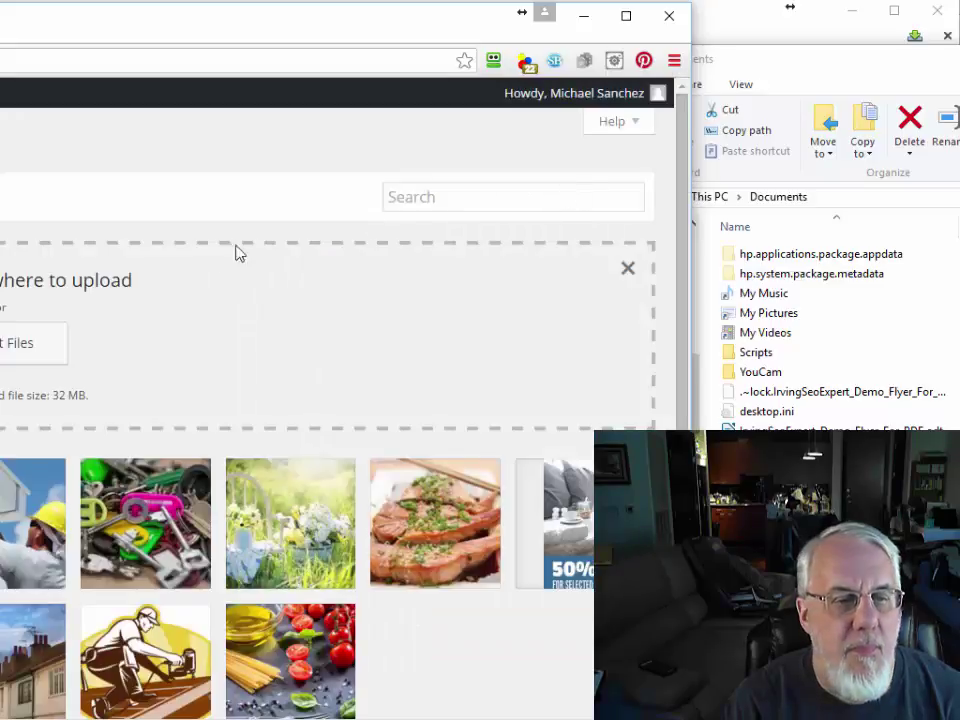
pyautogui.click(5, 520)
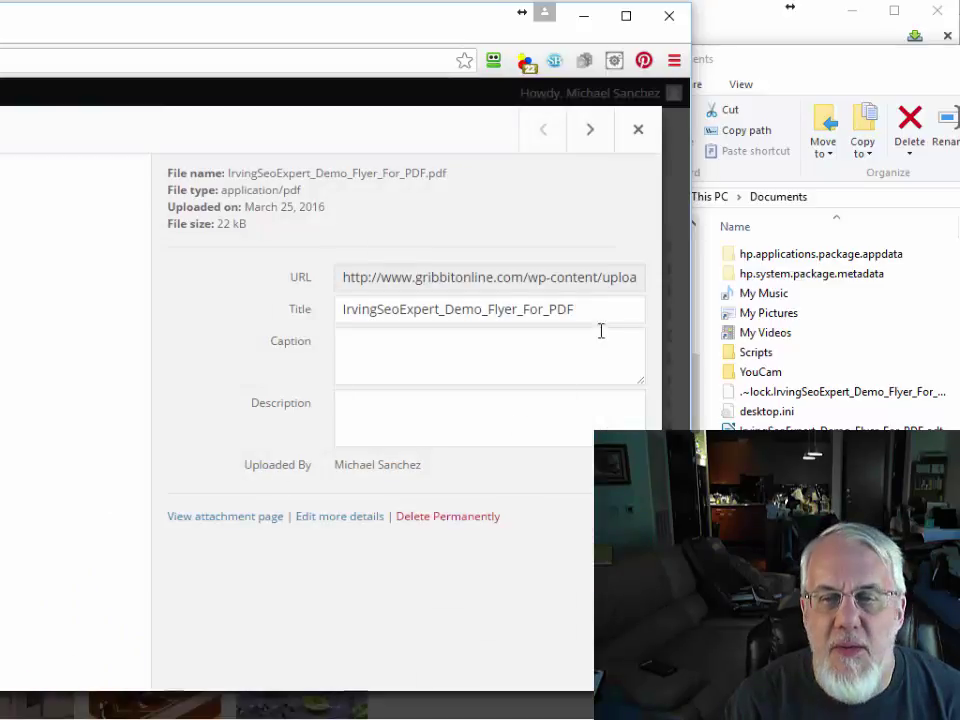
pyautogui.click(578, 279)
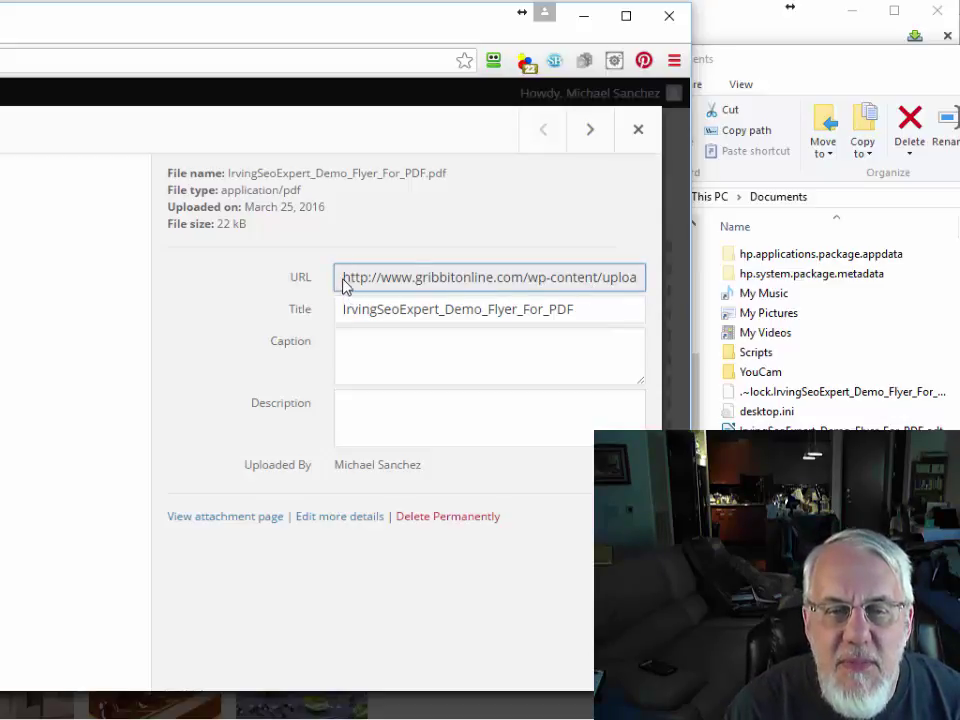
pyautogui.moveTo(368, 279); pyautogui.dragTo(643, 274)
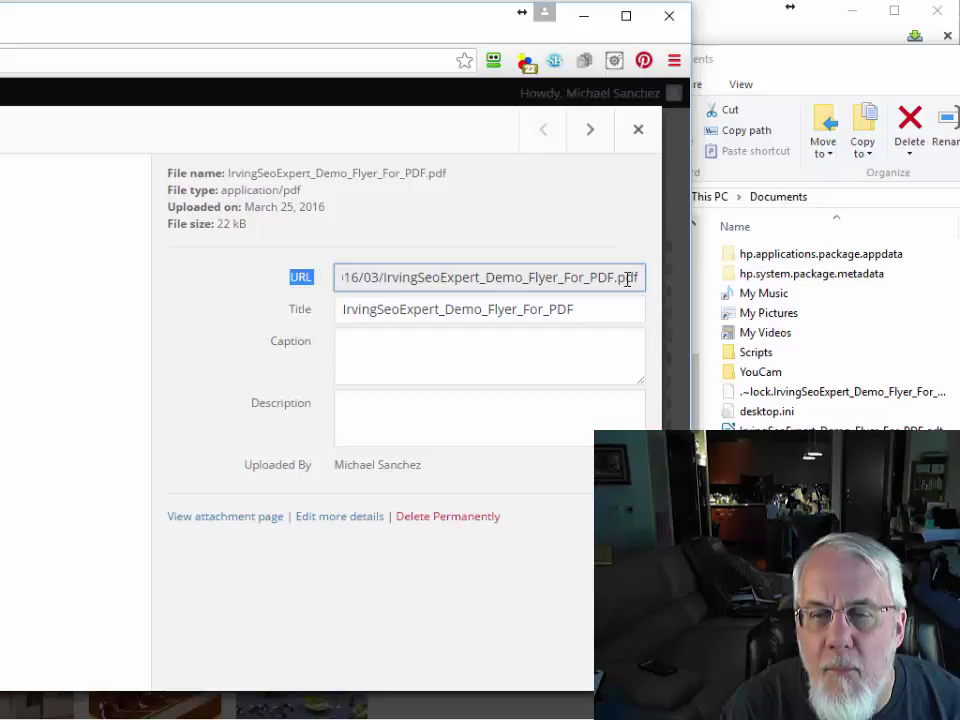
pyautogui.click(589, 277)
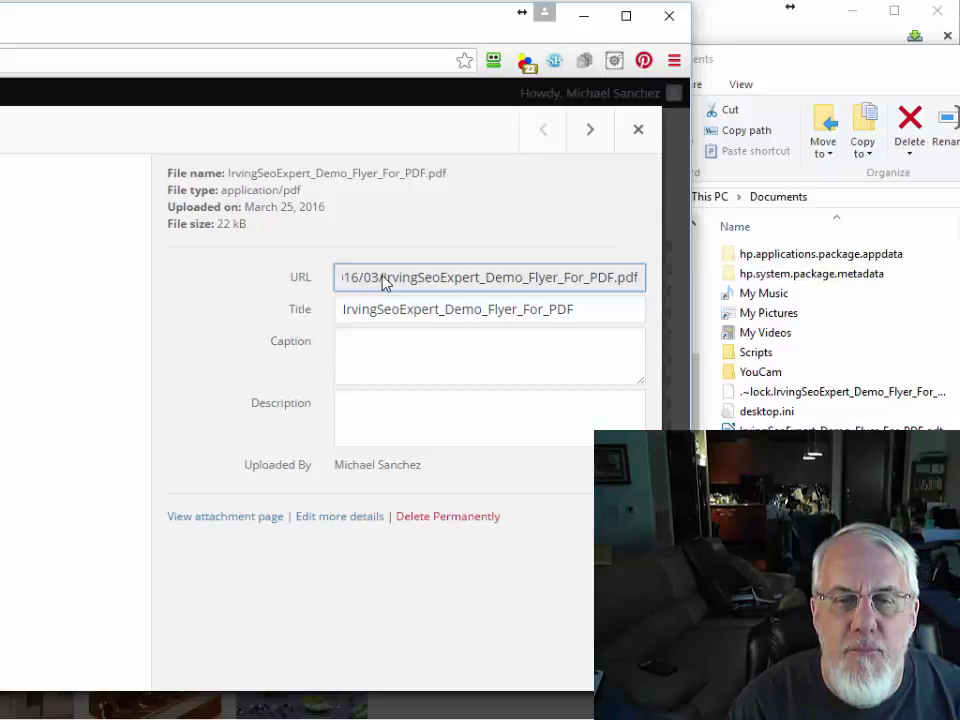
pyautogui.tripleClick(467, 281)
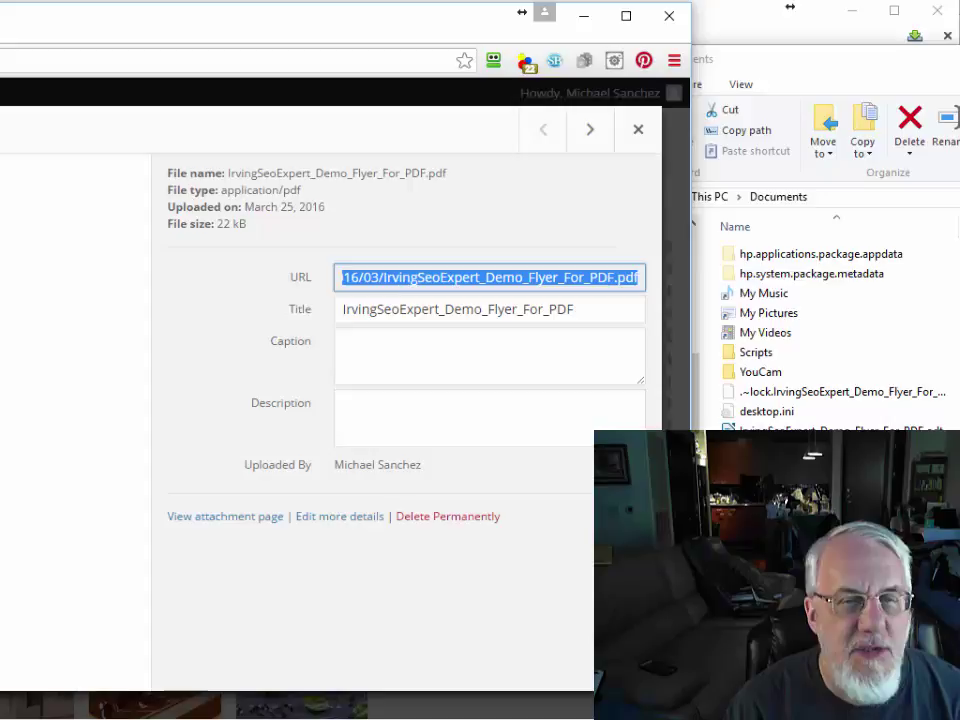
pyautogui.hotkey('alt', 'Tab')
pyautogui.write('http://www.gribbitonline.com/wp-content/uploads/2016/03/IrvingSeoExpert_Demo_Flyer_For_PDF.pdf')
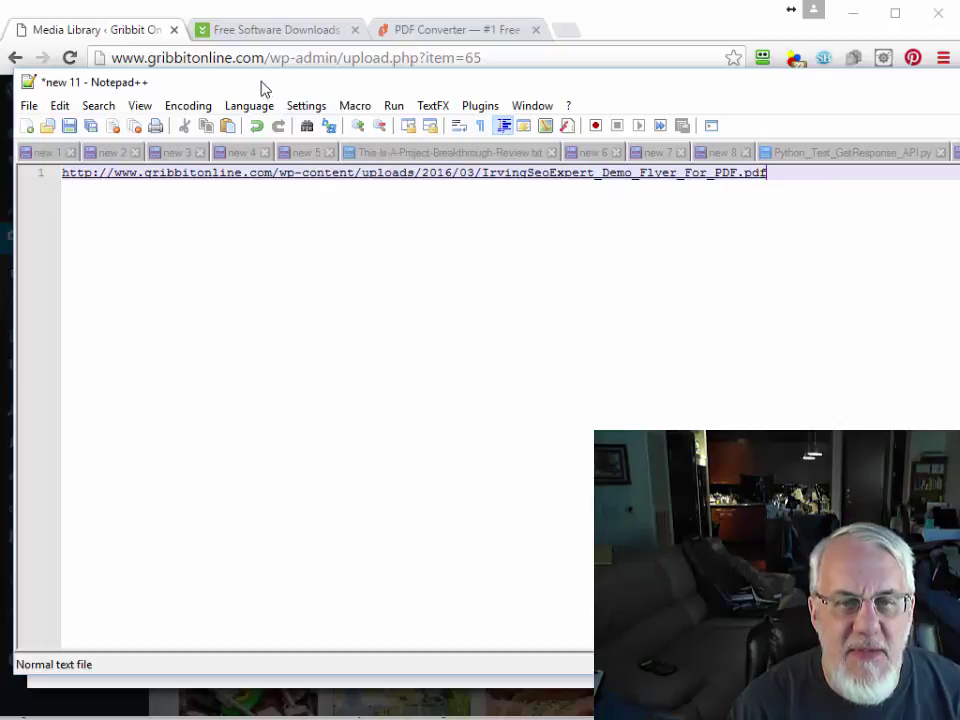
# Move the Notepad++ note out of the way and bring the flyer's Attachment Details to the front.
pyautogui.moveTo(262, 83); pyautogui.dragTo(345, 212)
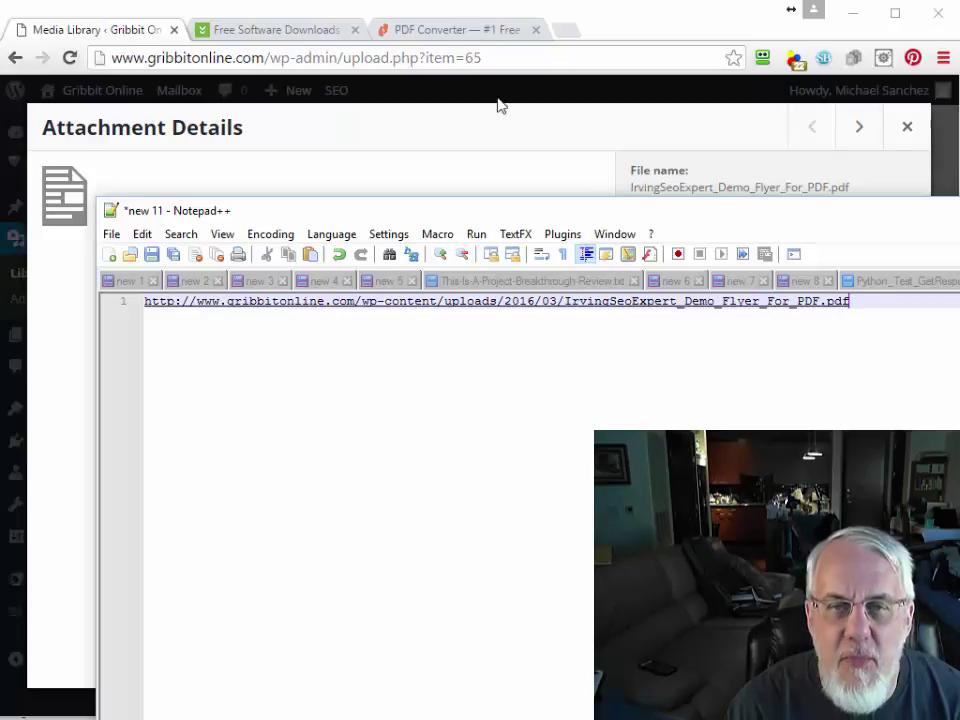
pyautogui.click(513, 8)
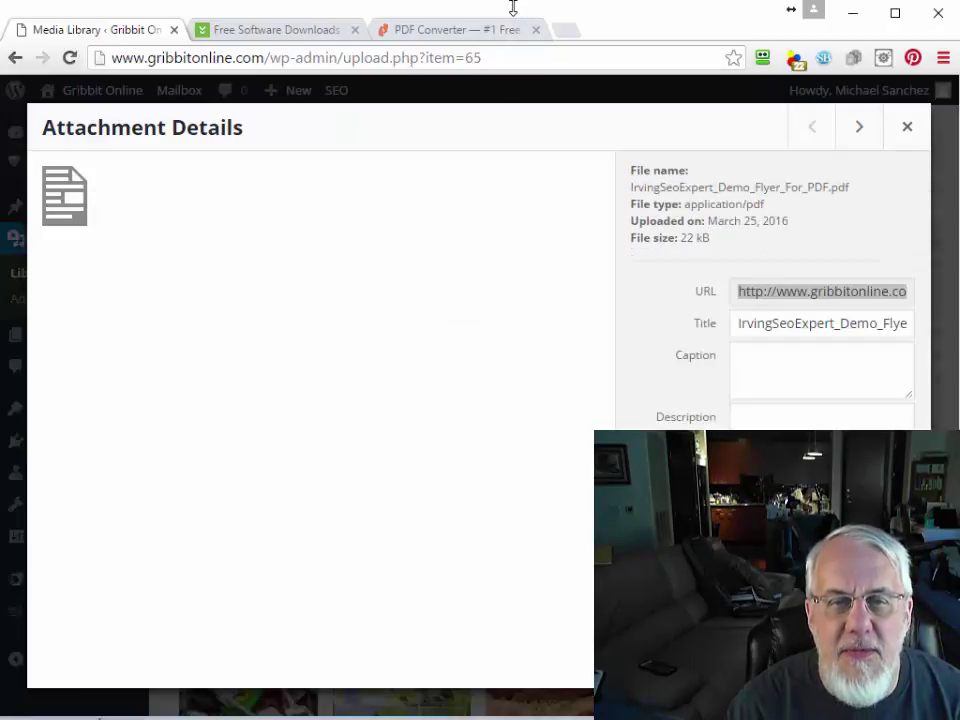
# Create a new page titled 'Download Flyers' reading 'Here are the flyers for our upcoming seminars:'.
pyautogui.click(905, 128)
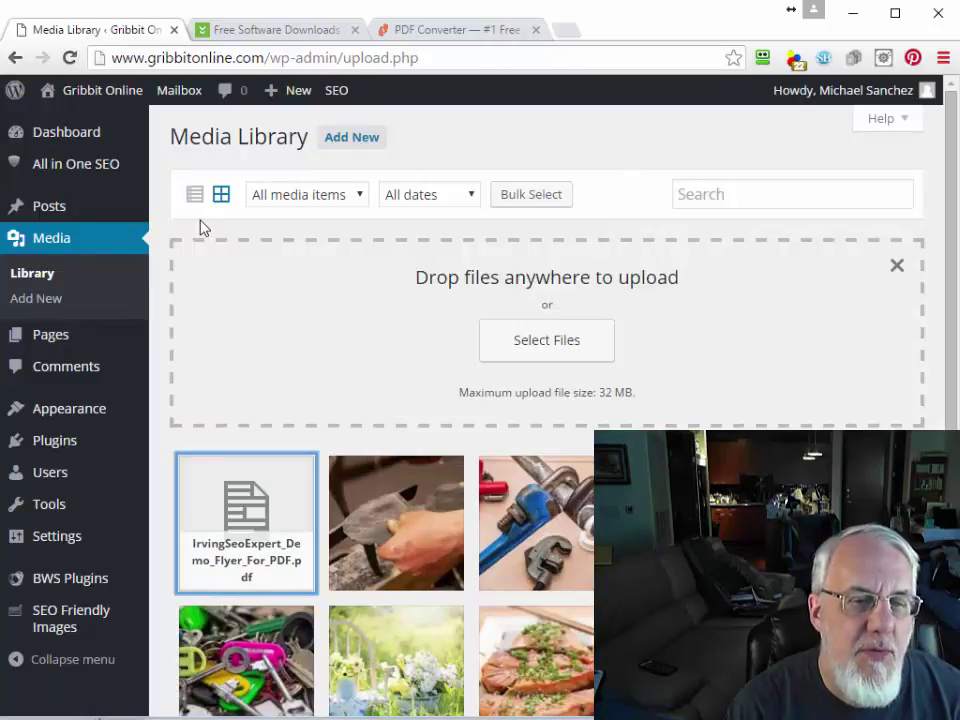
pyautogui.moveTo(47, 339)
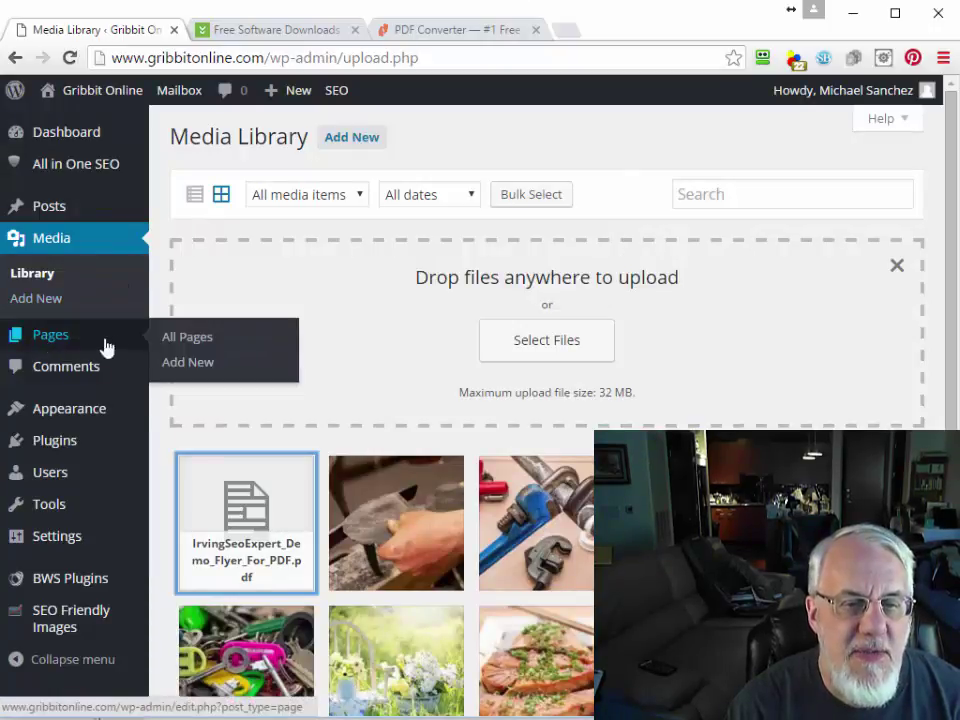
pyautogui.click(189, 366)
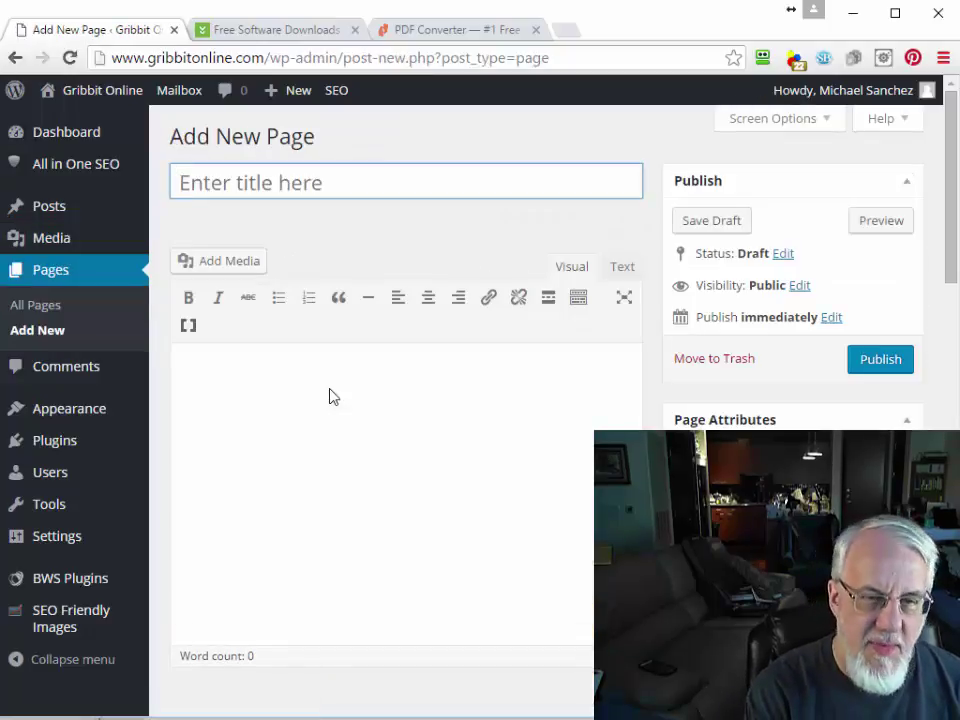
pyautogui.write('Download Flyers')
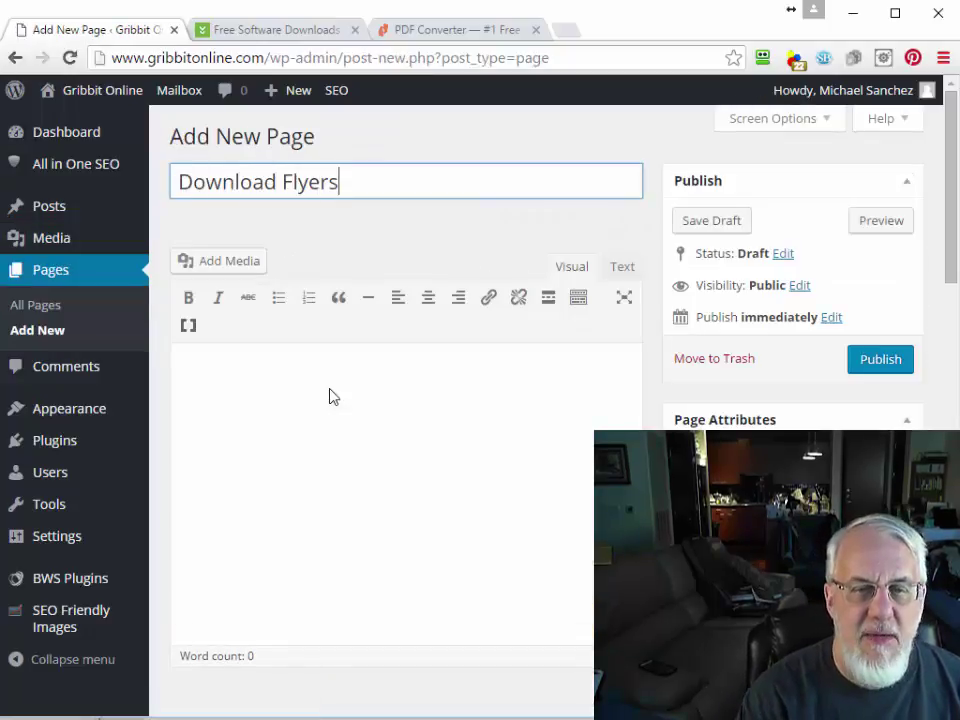
pyautogui.click(330, 388)
pyautogui.write('Here ')
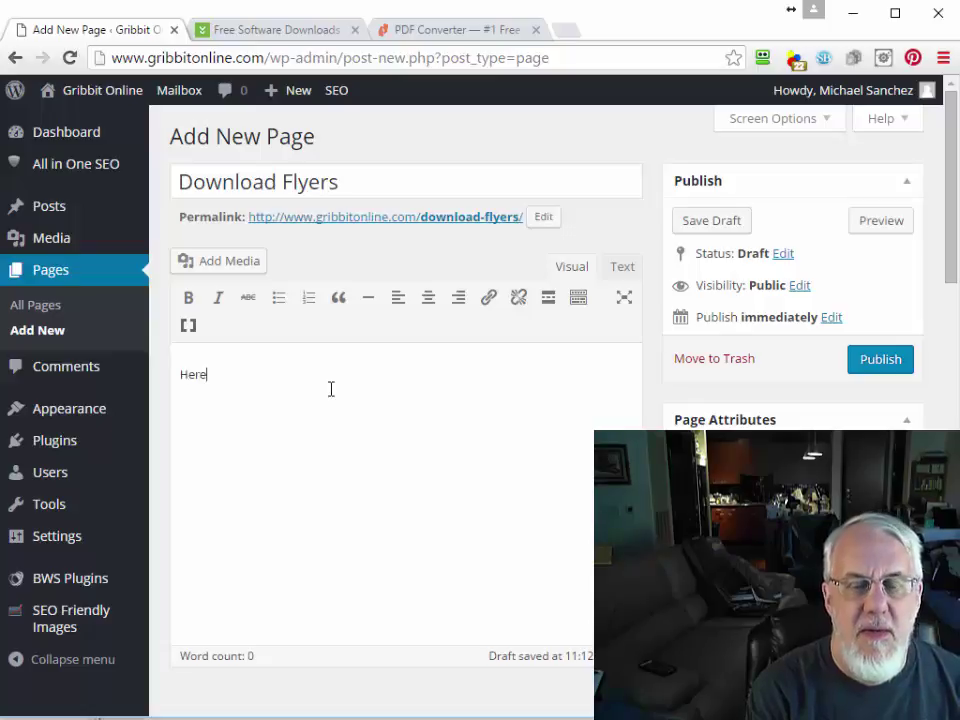
pyautogui.write('are the flyers fo')
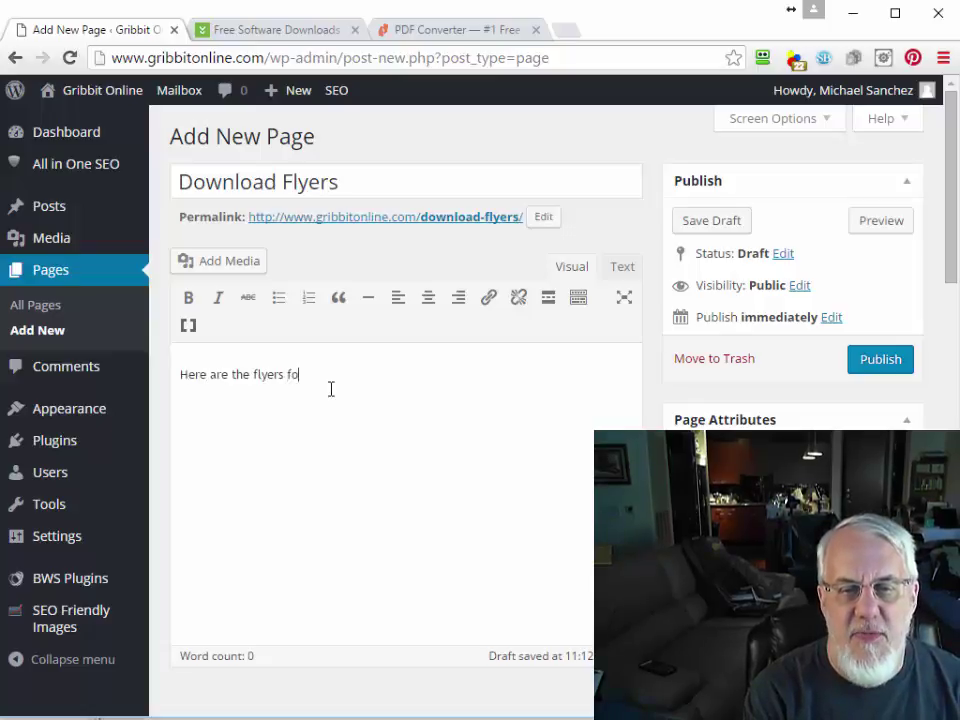
pyautogui.write('r our upcoming seminars:')
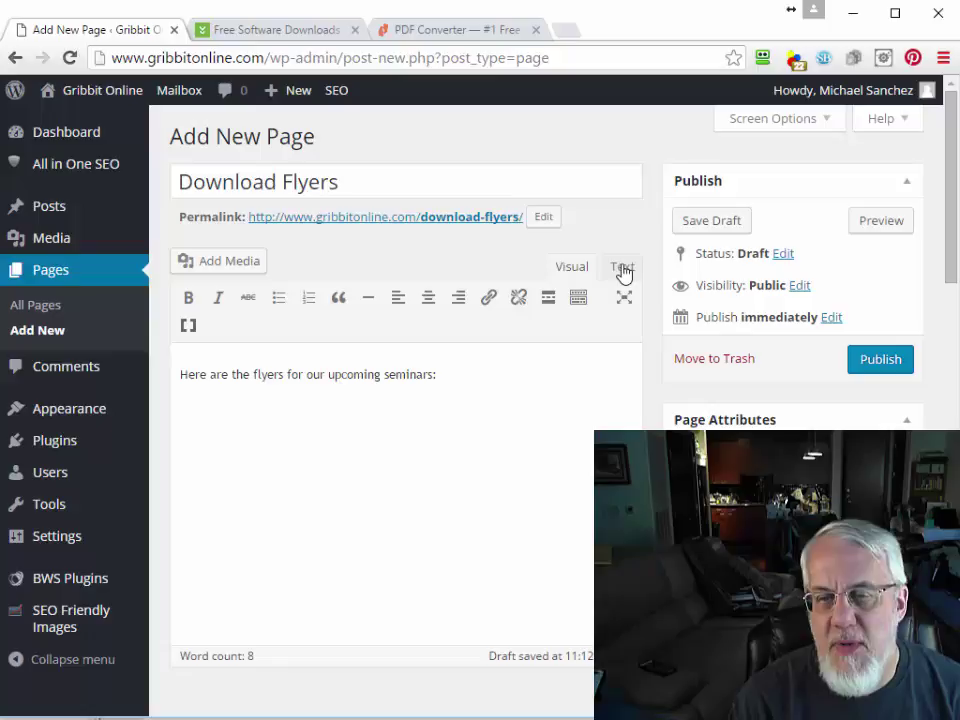
# Select the flyer PDF URL in the Notepad++ note, then return to the page editor.
pyautogui.hotkey('alt', 'Tab')
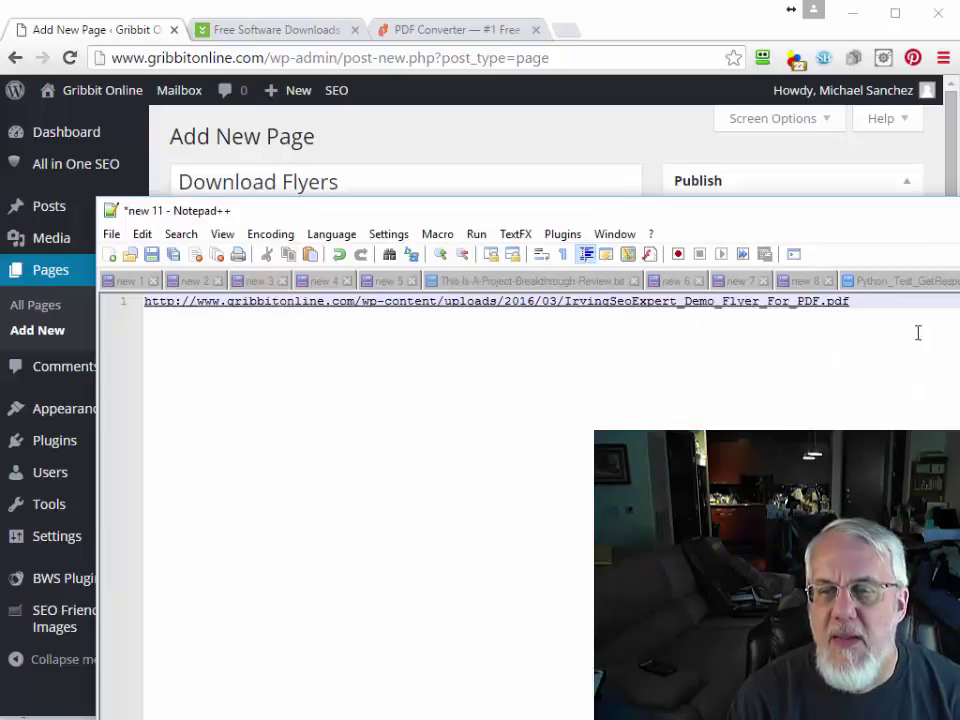
pyautogui.moveTo(863, 302); pyautogui.dragTo(143, 300)
pyautogui.hotkey('ctrl', 'c')
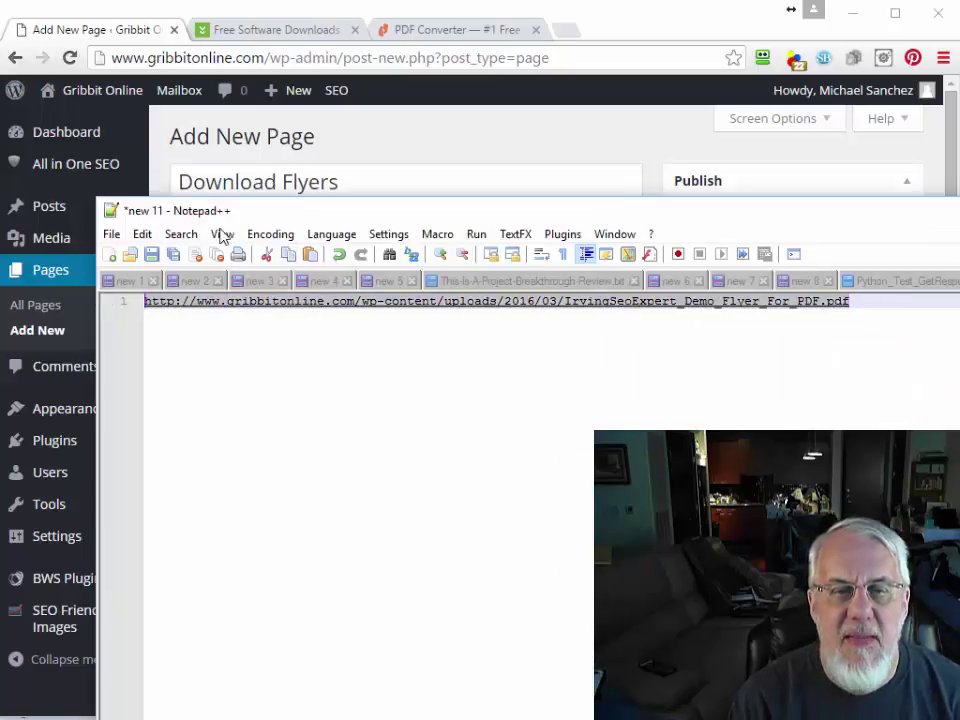
pyautogui.click(386, 141)
# Paste the flyer URL below the intro and link it to open in a new tab.
pyautogui.hotkey('ctrl', 'v')
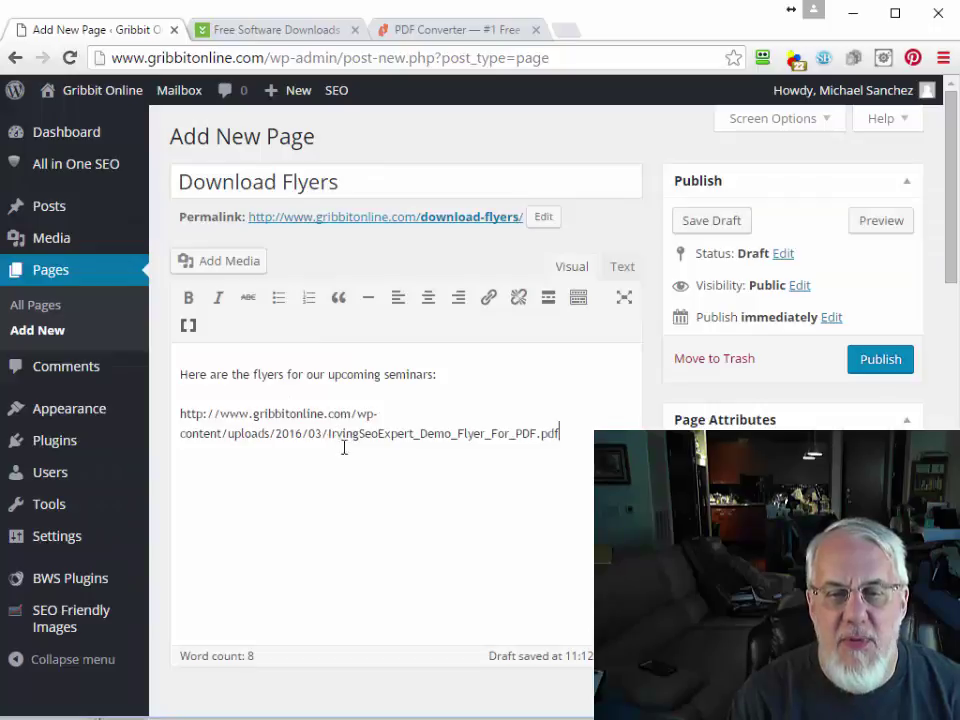
pyautogui.hotkey('shift', 'Home')
pyautogui.hotkey('shift', 'Up')
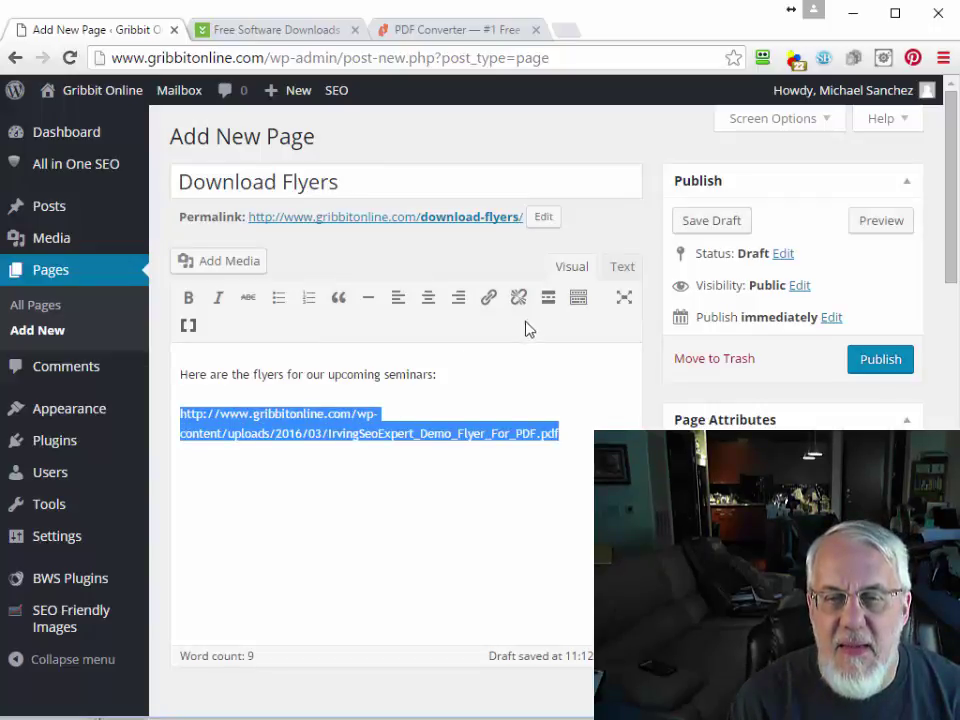
pyautogui.click(488, 297)
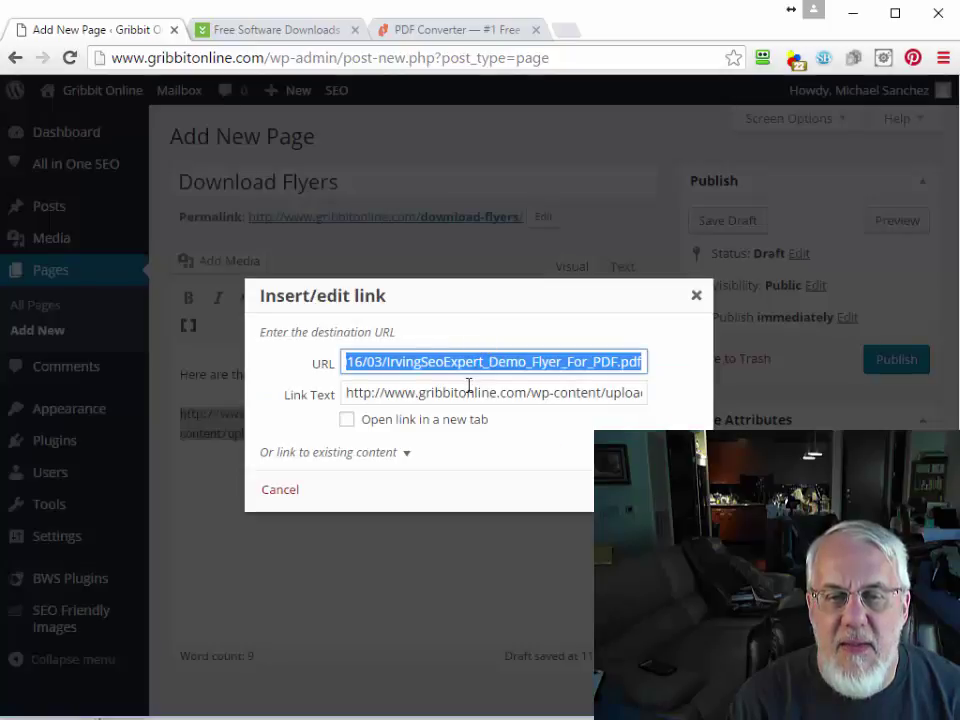
pyautogui.click(346, 419)
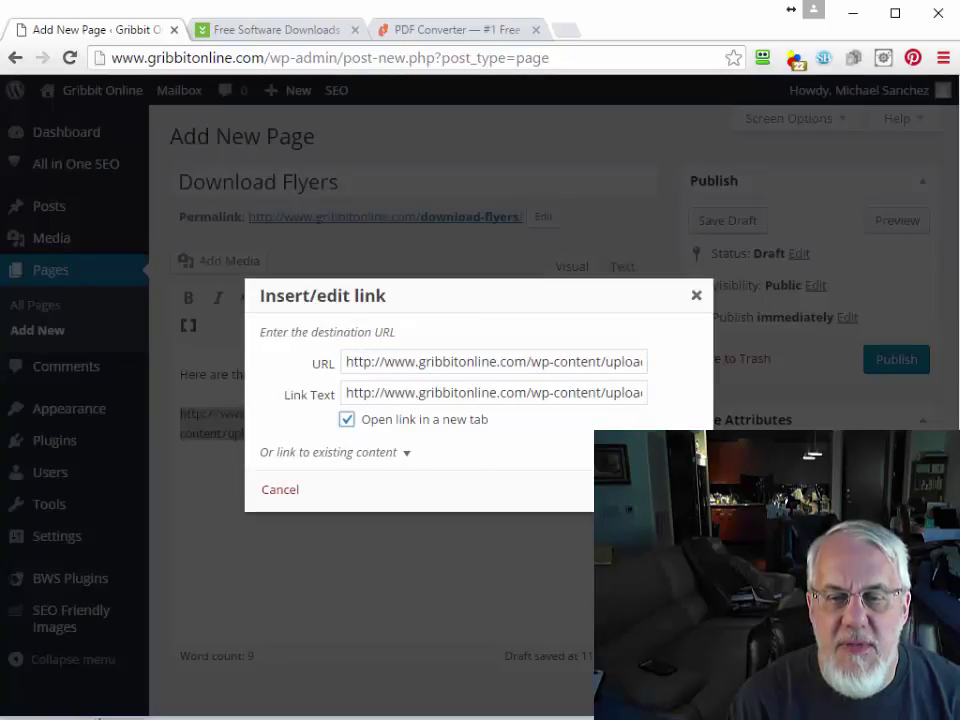
pyautogui.click(655, 489)
pyautogui.click(457, 433)
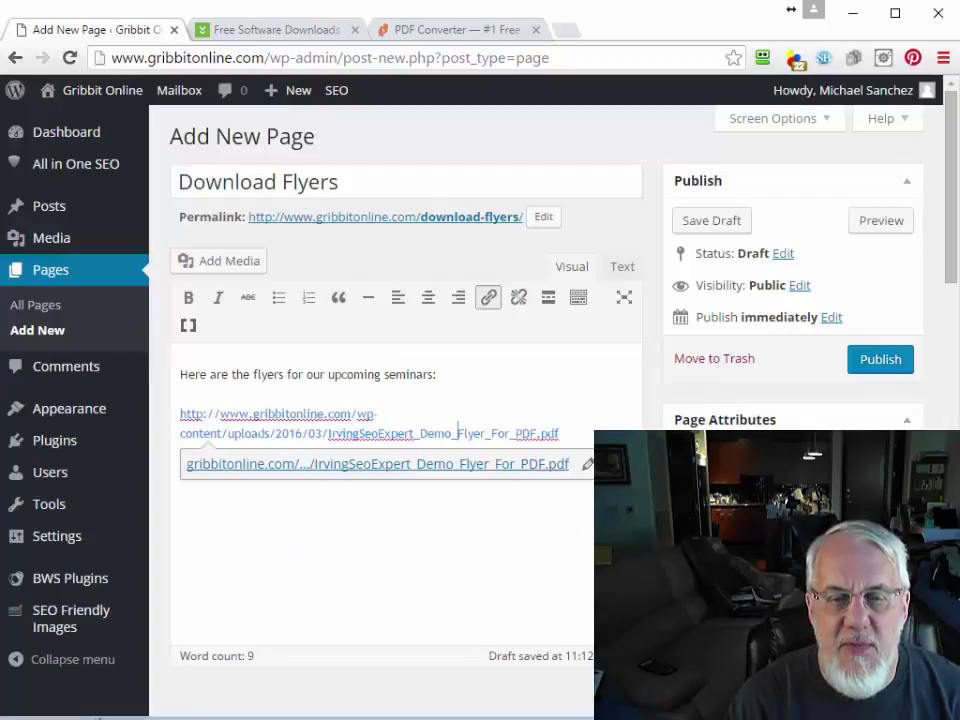
pyautogui.click(518, 408)
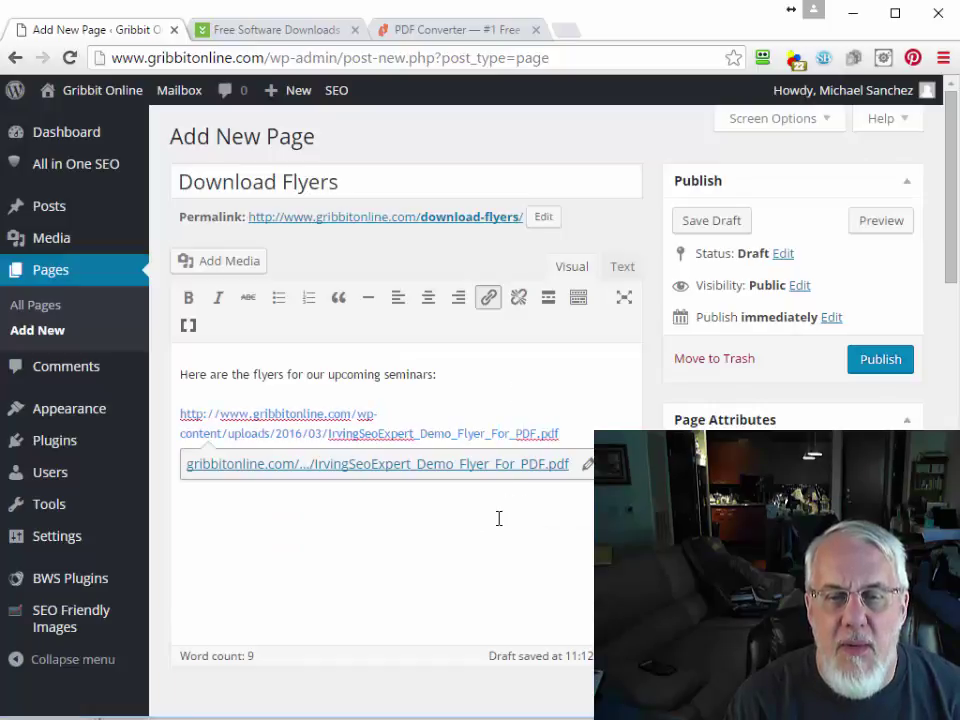
pyautogui.click(548, 499)
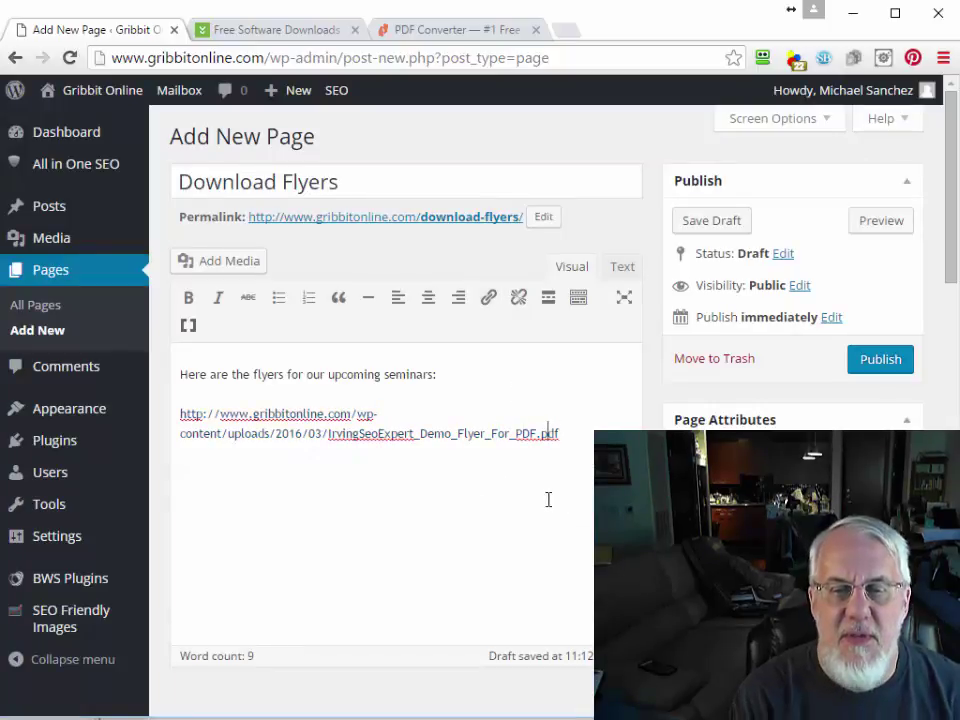
pyautogui.press('Return')
pyautogui.press('Return')
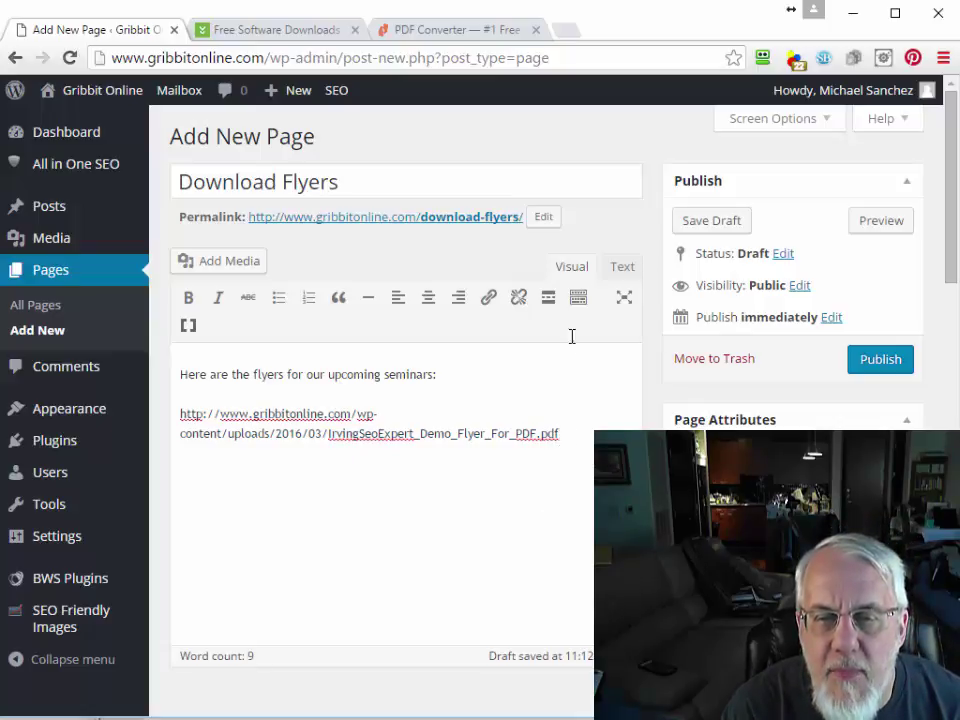
# Reselect the entire flyer PDF address and reapply the link to all of it.
pyautogui.click(620, 270)
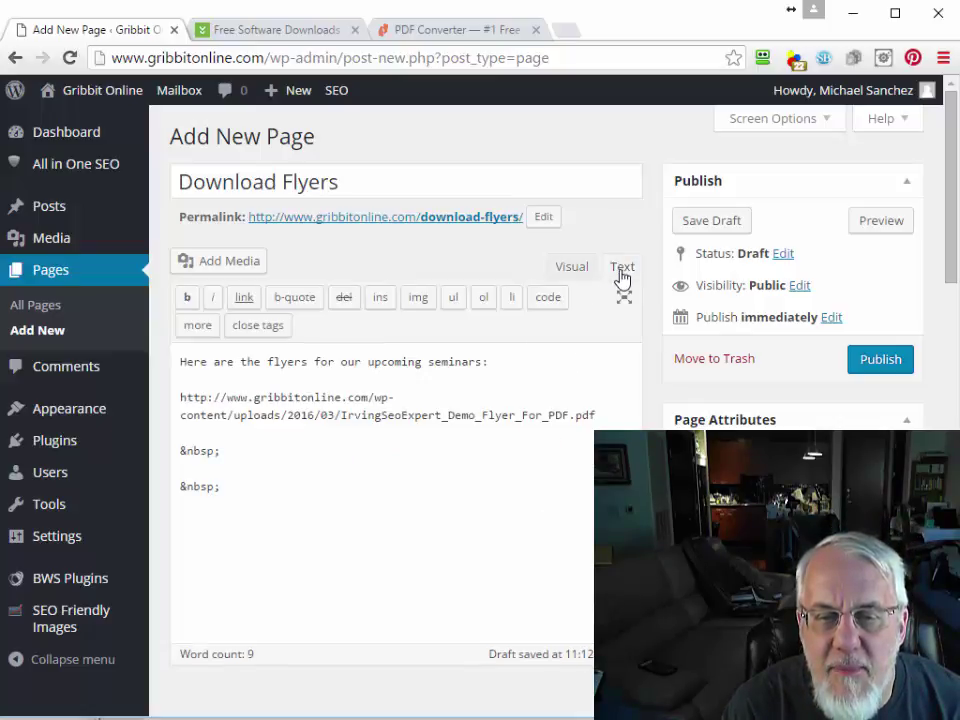
pyautogui.click(565, 267)
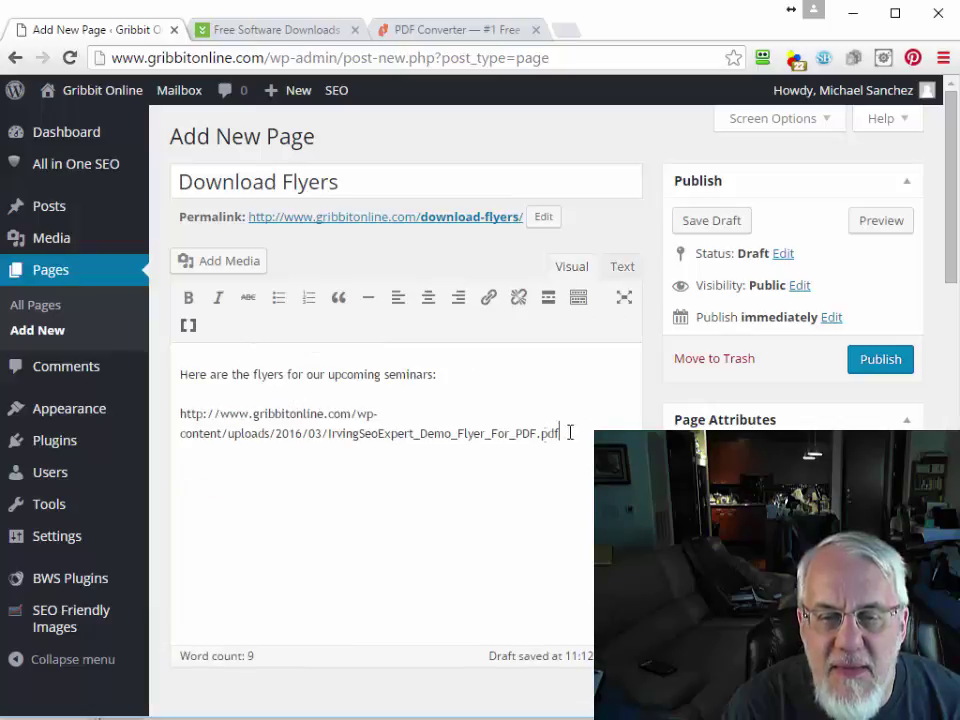
pyautogui.moveTo(569, 432); pyautogui.dragTo(148, 414)
pyautogui.hotkey('ctrl', 'c')
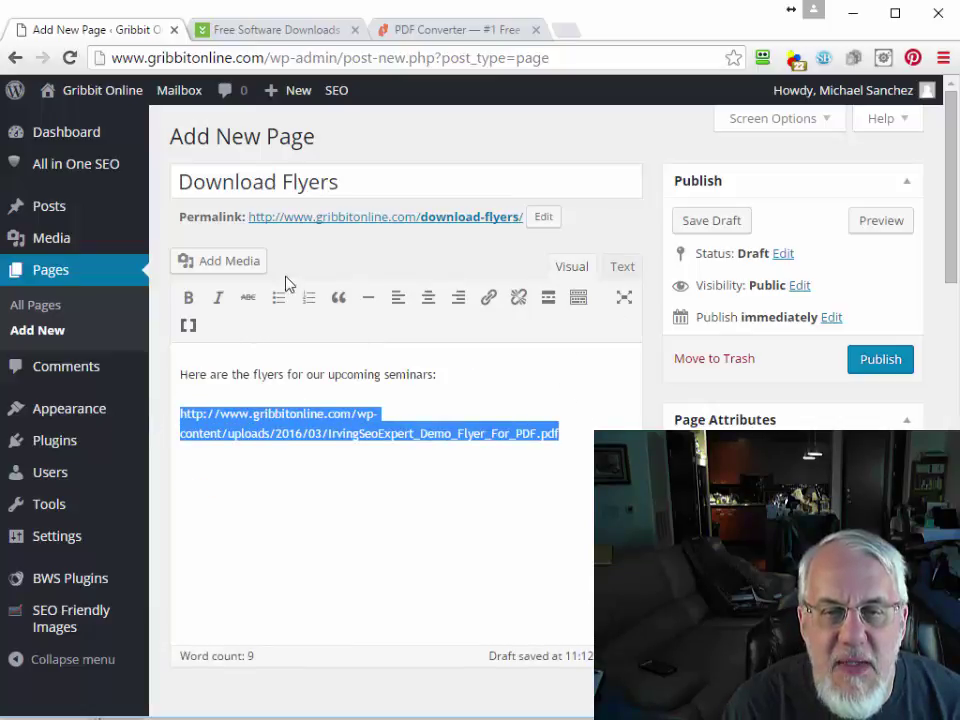
pyautogui.click(488, 300)
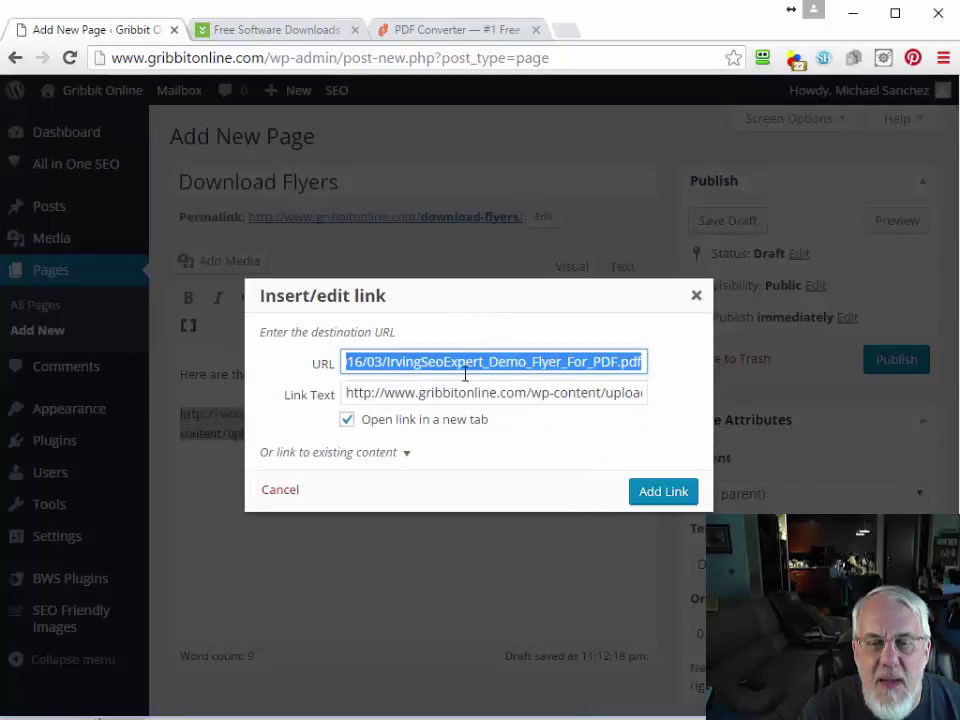
pyautogui.click(649, 494)
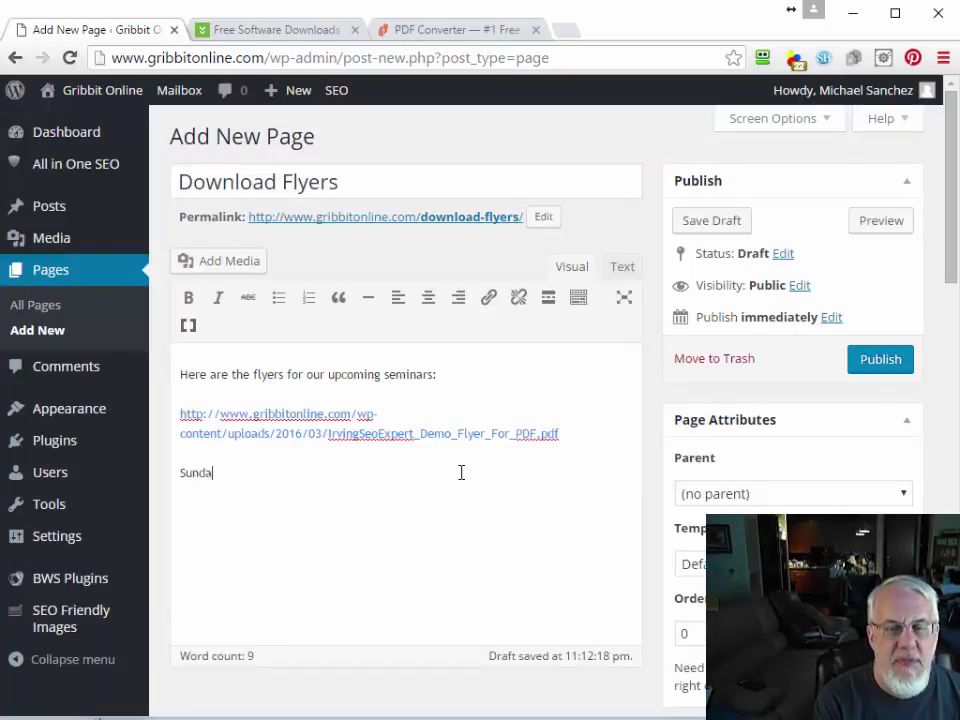
# Add the line 'Sunday March 27 Seminar' and link it to the flyer PDF URL.
pyautogui.write('March 27')
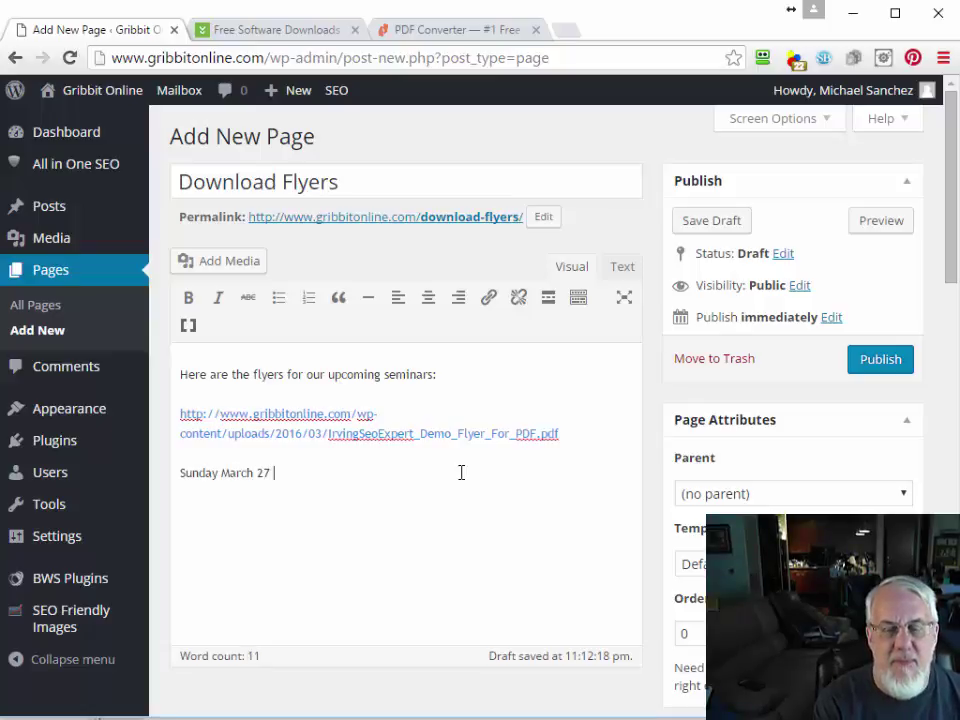
pyautogui.write(' Seminar')
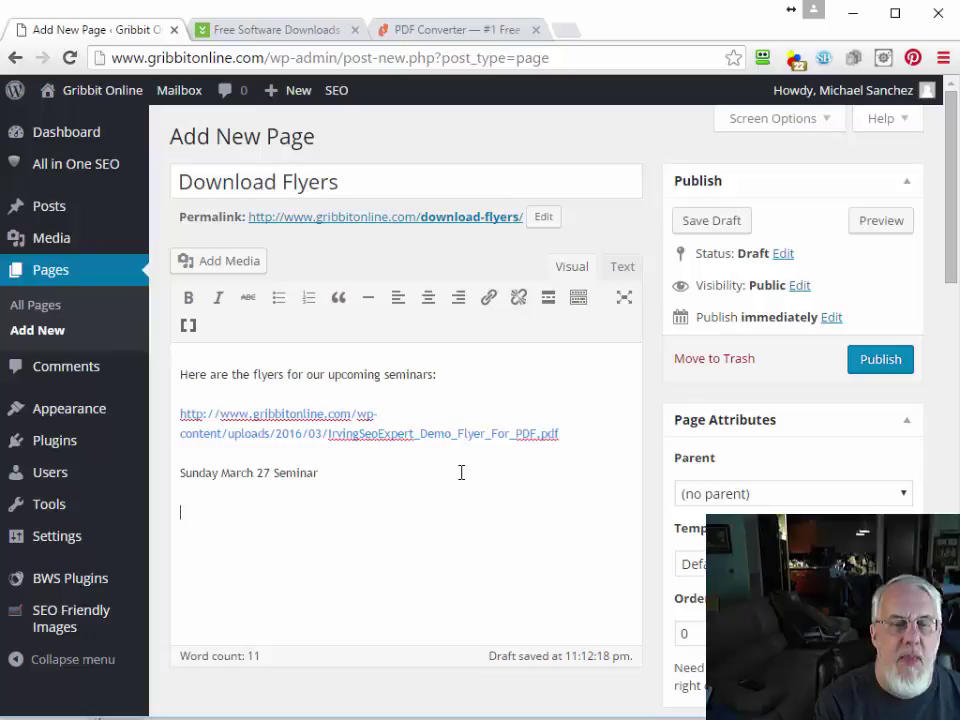
pyautogui.press('Up')
pyautogui.press('Up')
pyautogui.press('Down')
pyautogui.hotkey('shift', 'End')
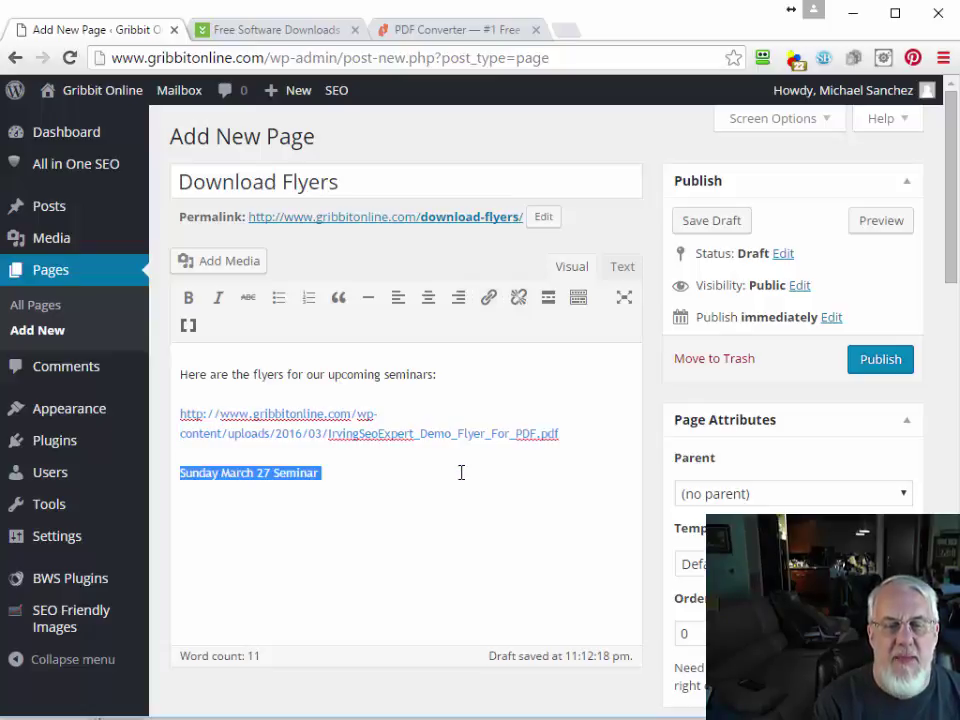
pyautogui.press('Down')
pyautogui.hotkey('shift', 'End')
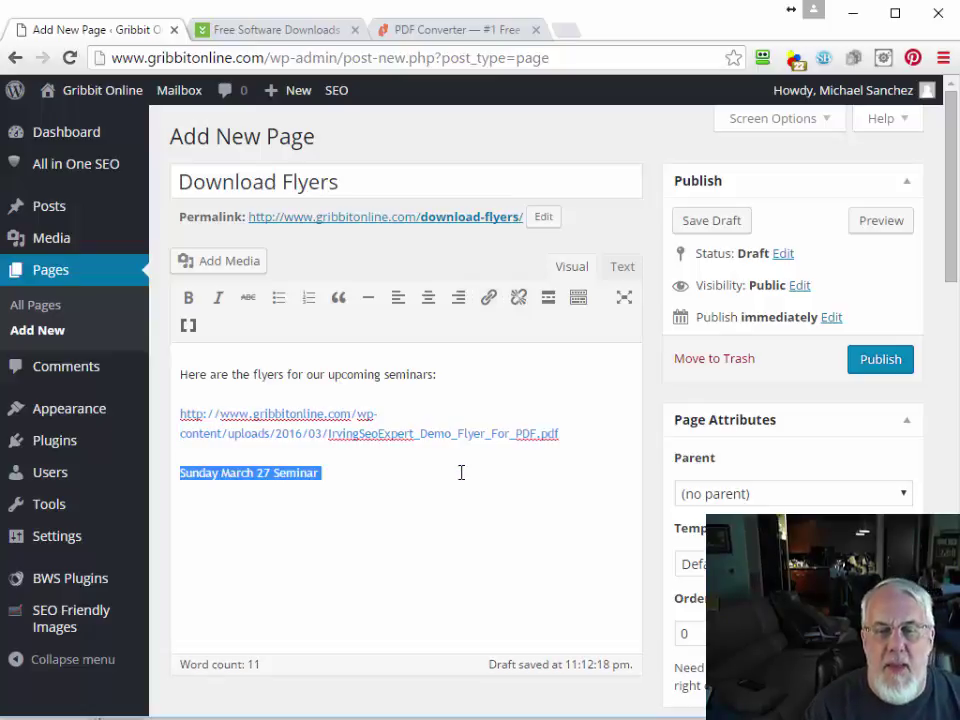
pyautogui.click(490, 299)
pyautogui.hotkey('ctrl', 'v')
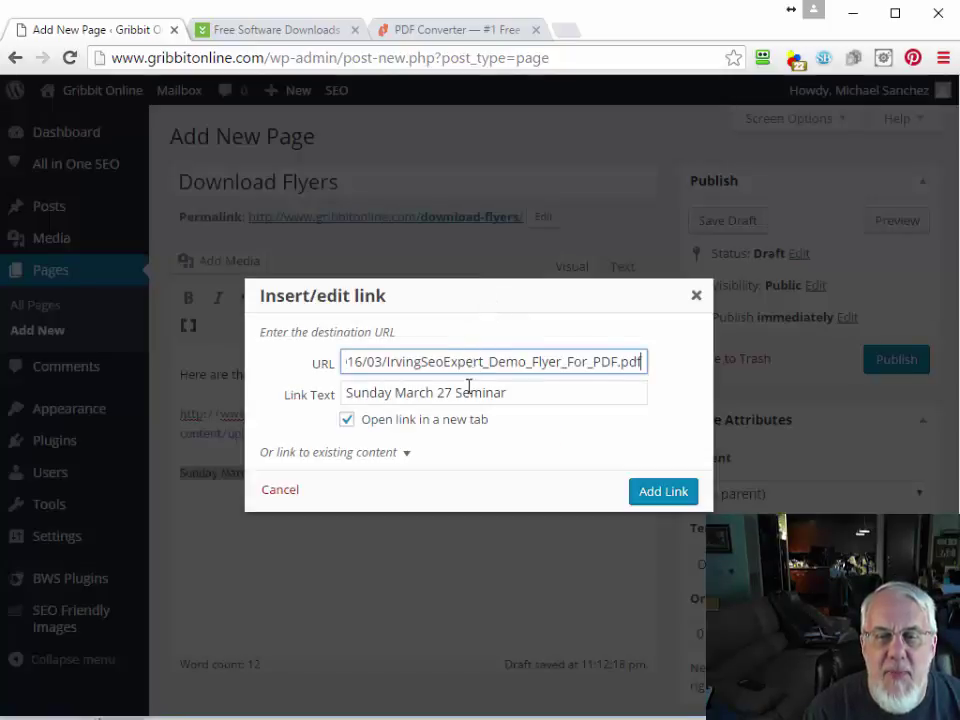
pyautogui.click(638, 495)
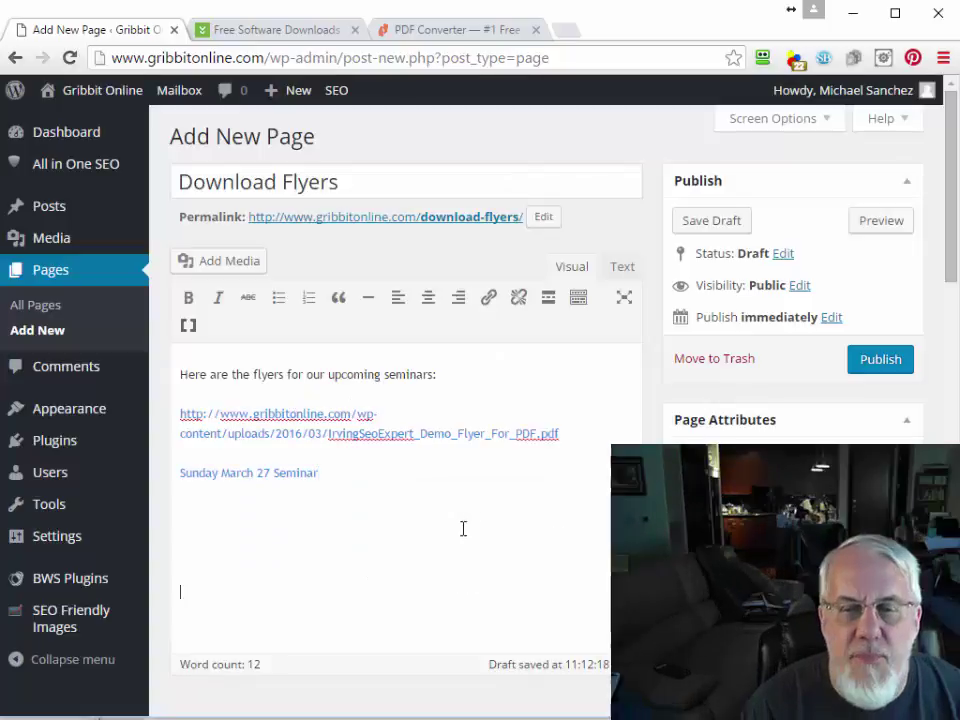
# In the Text view, highlight the seminar link's HTML, its href, and its 'Sunday March 27' link text.
pyautogui.click(624, 268)
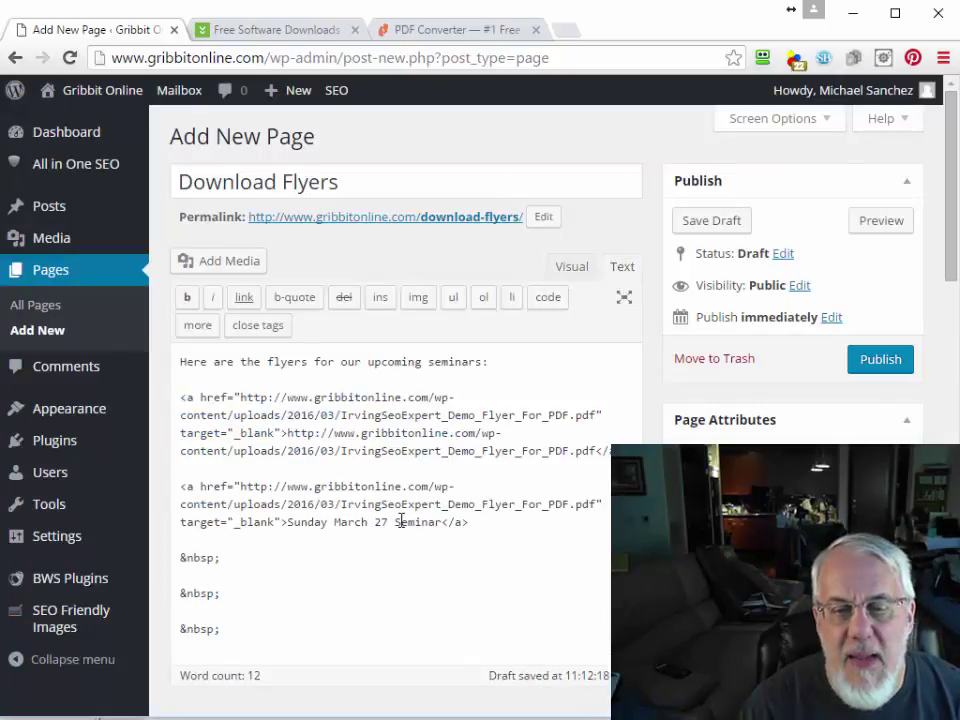
pyautogui.moveTo(474, 524); pyautogui.dragTo(167, 490)
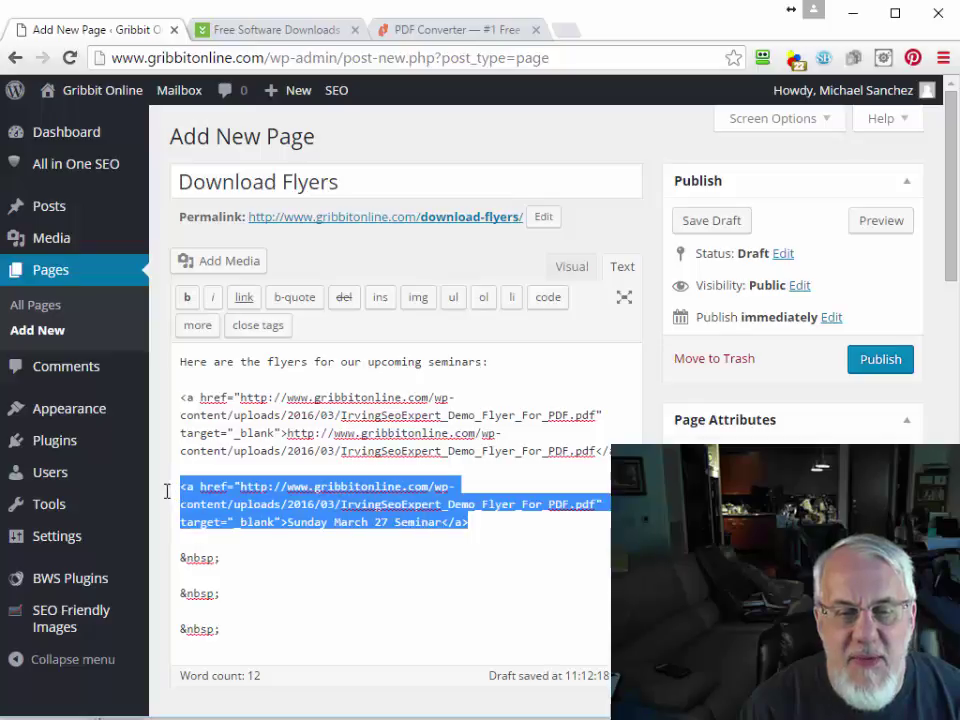
pyautogui.doubleClick(205, 489)
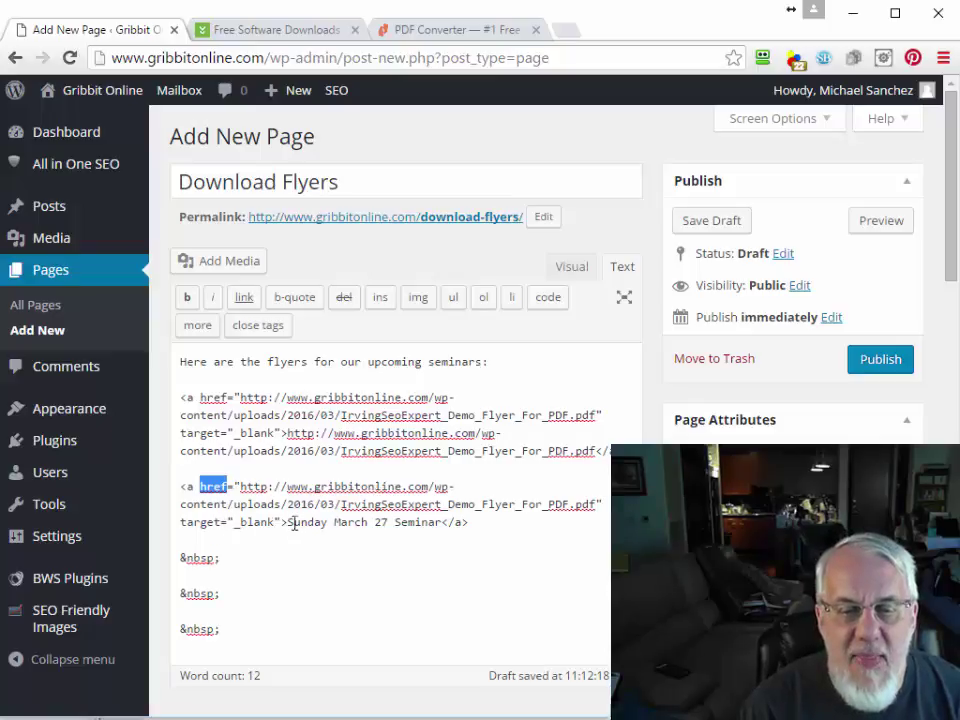
pyautogui.moveTo(288, 523); pyautogui.dragTo(388, 522)
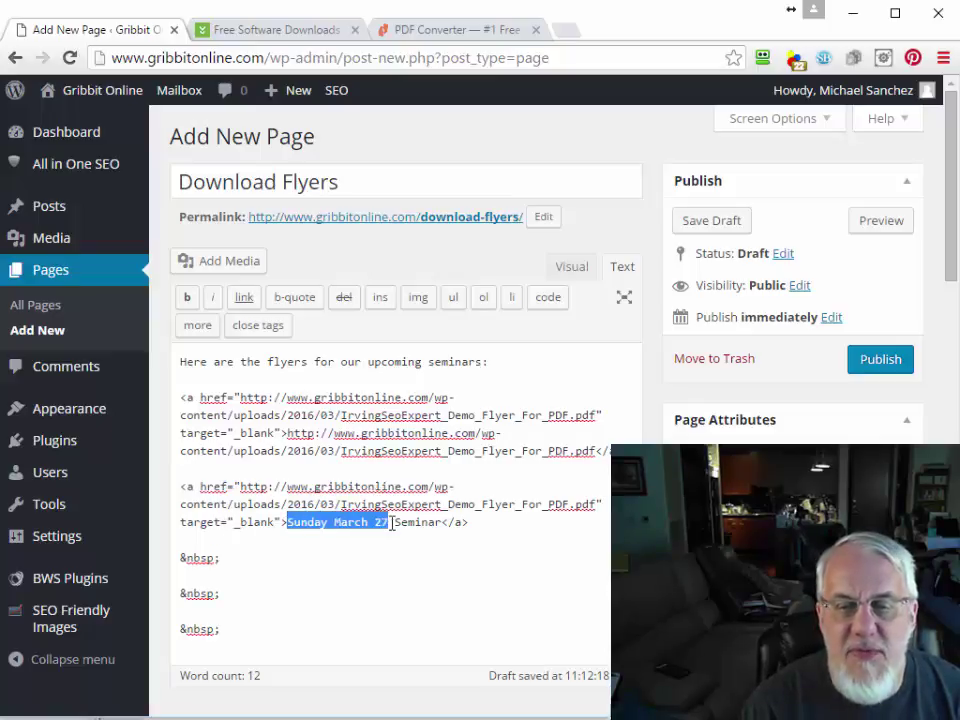
# Publish the Download Flyers page and view it live at gribbitonline.com/download-flyers/.
pyautogui.click(866, 368)
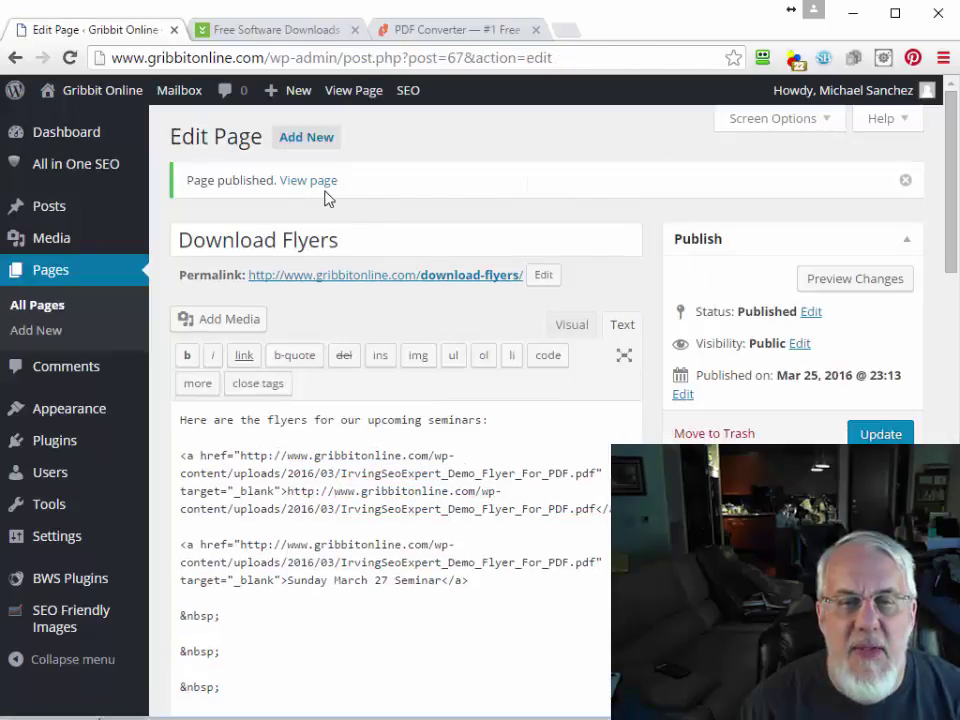
pyautogui.click(318, 184)
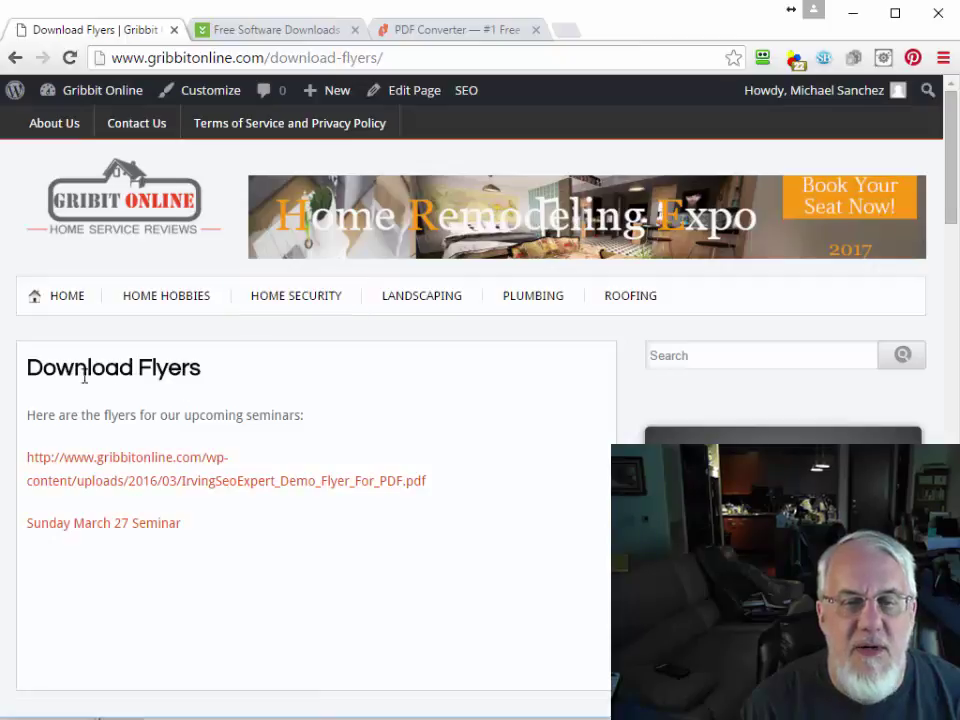
# Open the flyer PDF from the Sunday March 27 Seminar link, check its address, and return to the page.
pyautogui.click(110, 535)
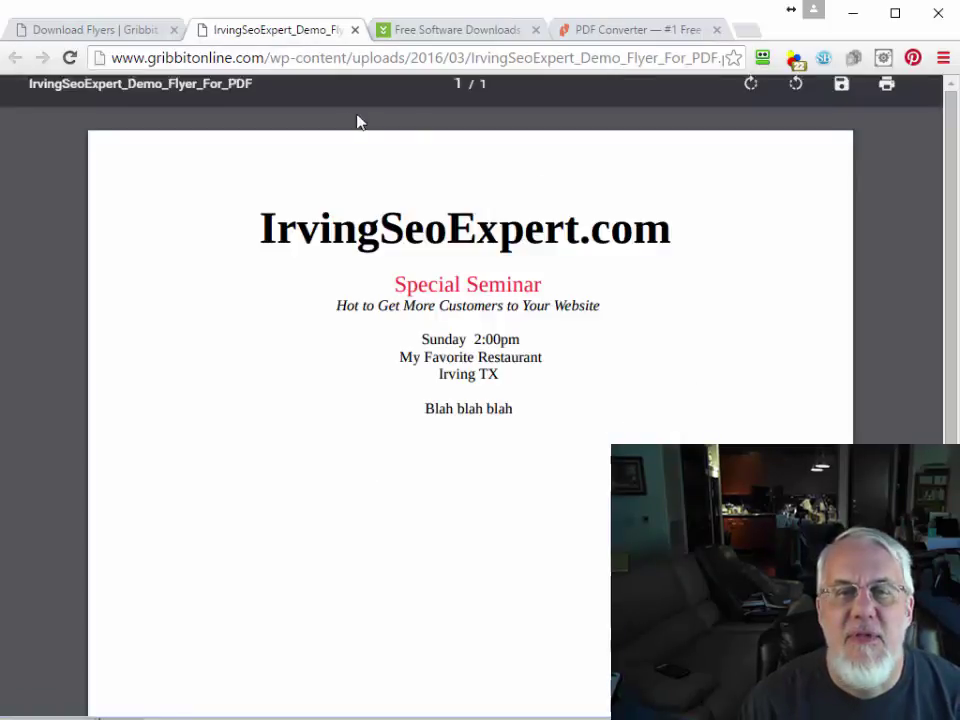
pyautogui.click(120, 32)
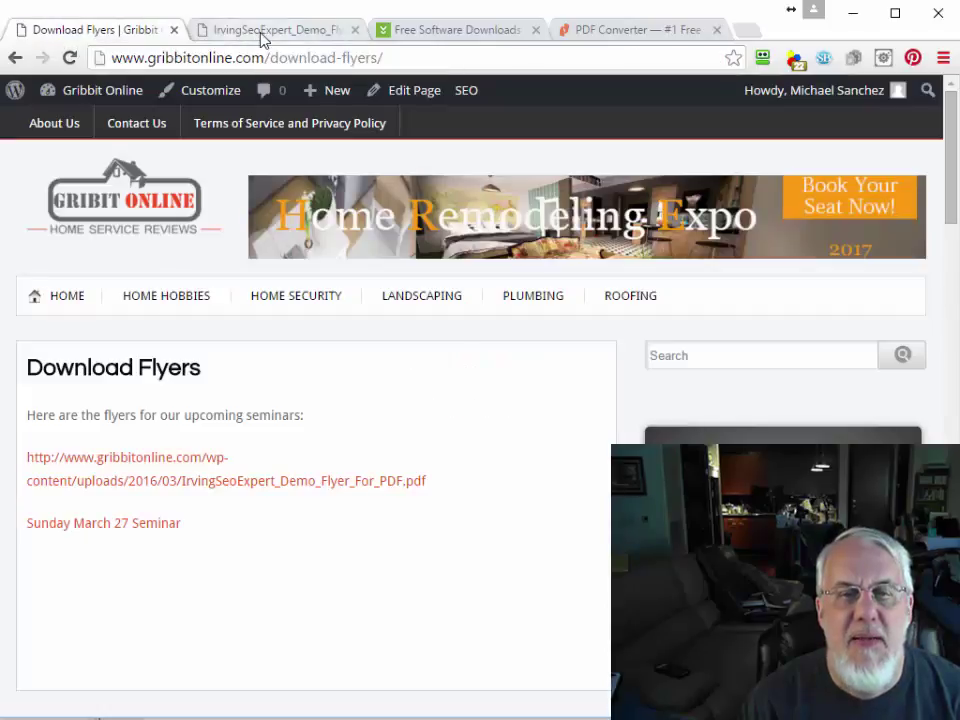
pyautogui.click(262, 33)
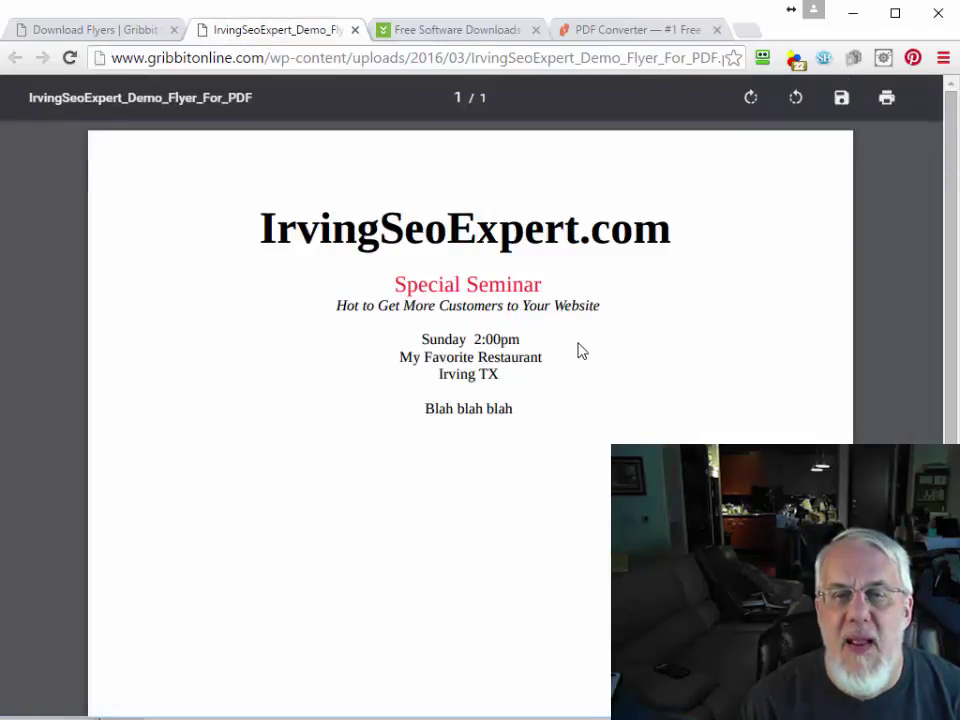
pyautogui.click(551, 58)
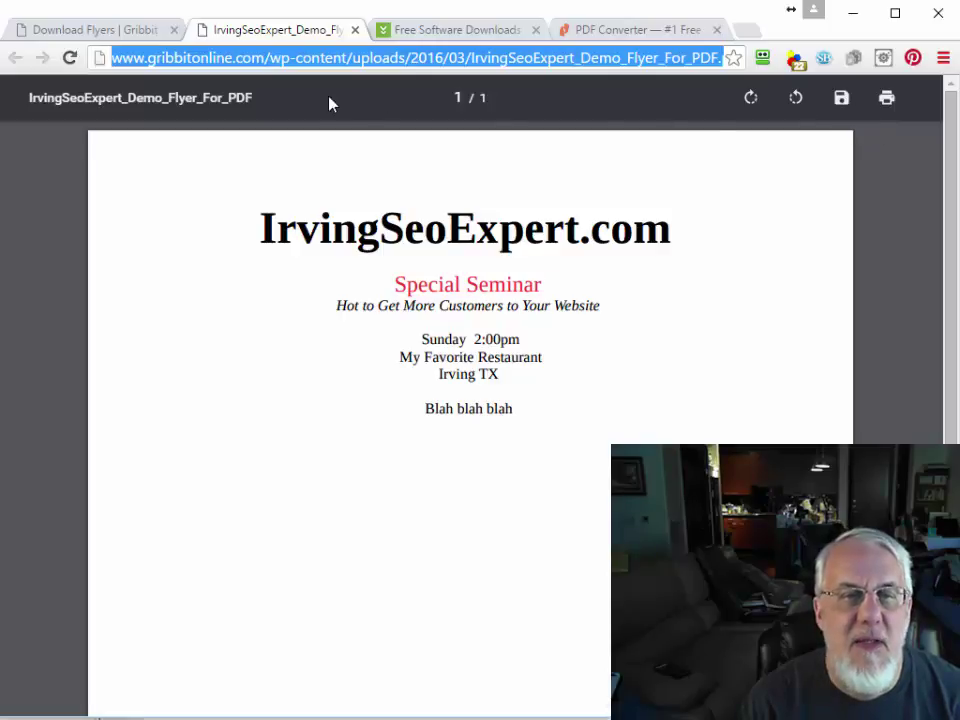
pyautogui.click(141, 34)
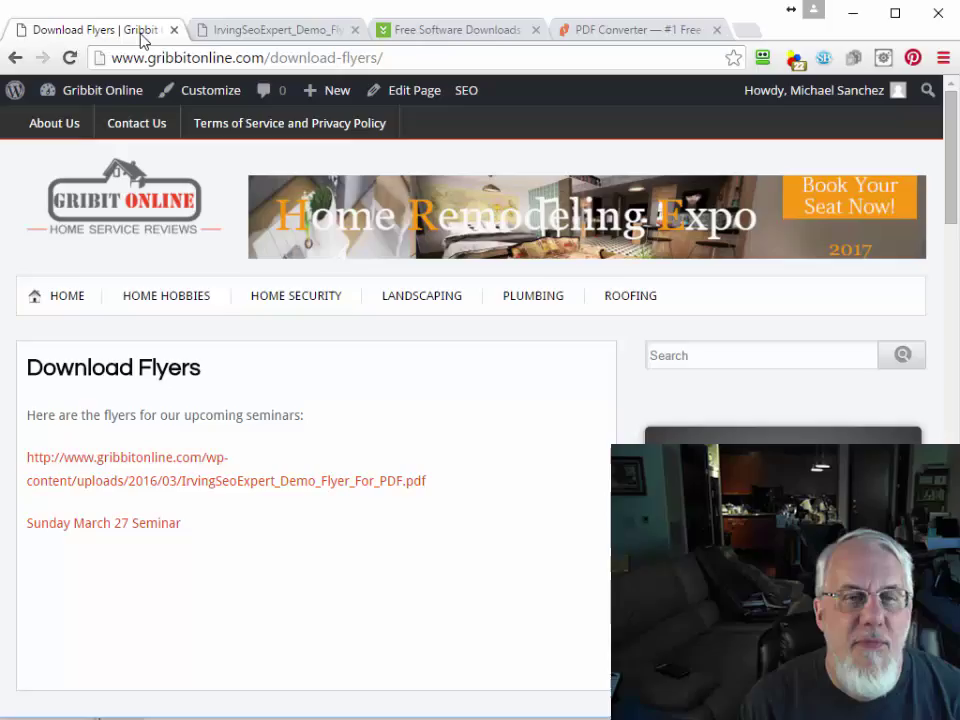
pyautogui.rightClick(112, 530)
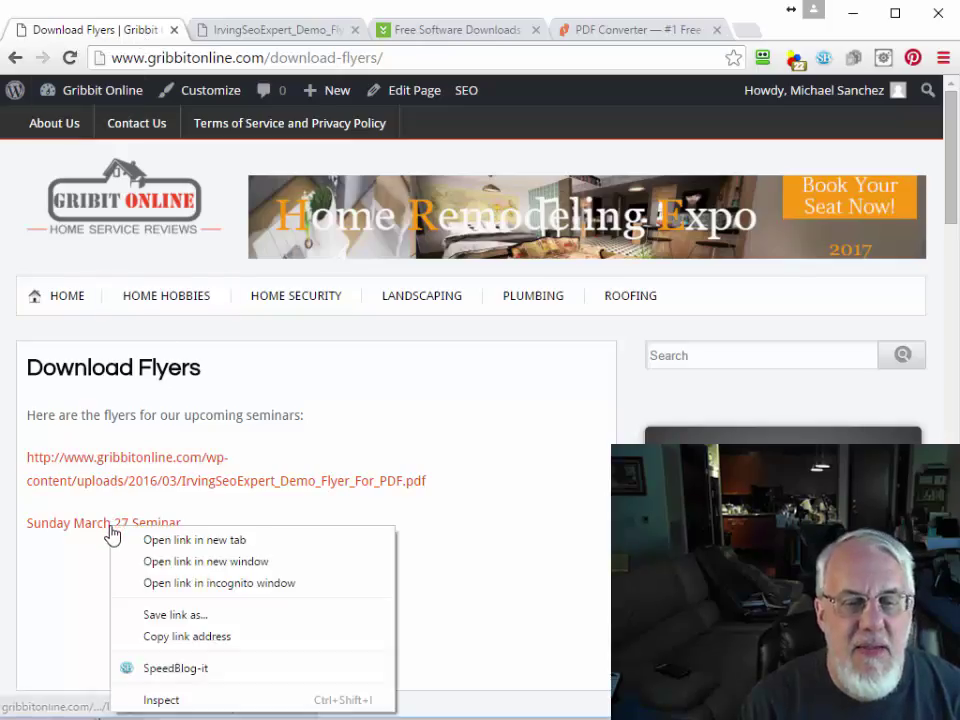
pyautogui.click(194, 616)
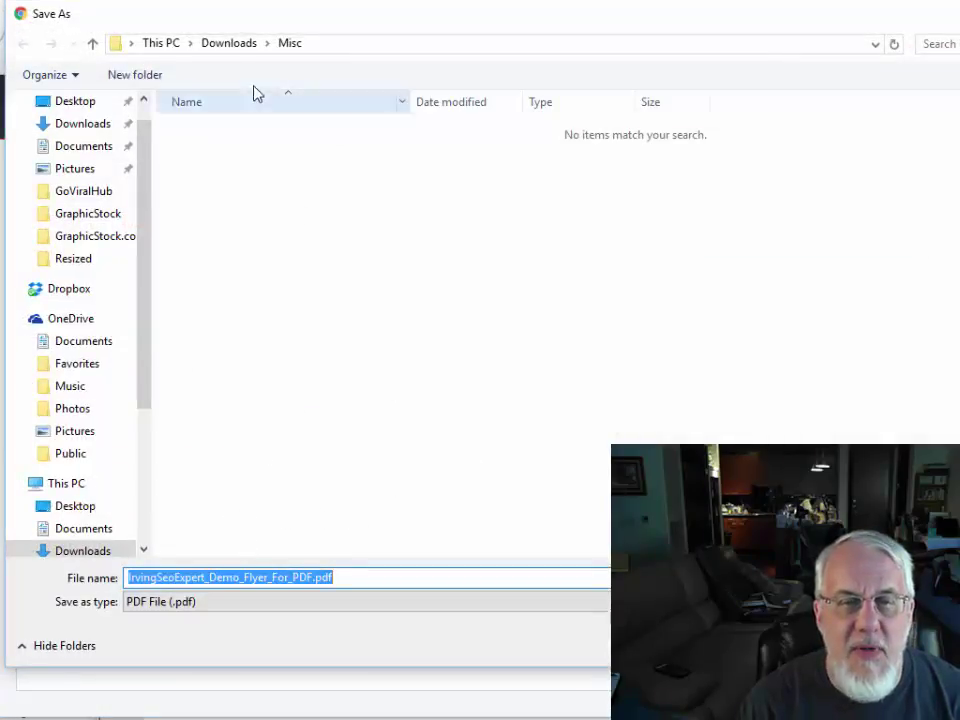
pyautogui.moveTo(208, 0); pyautogui.dragTo(304, 8)
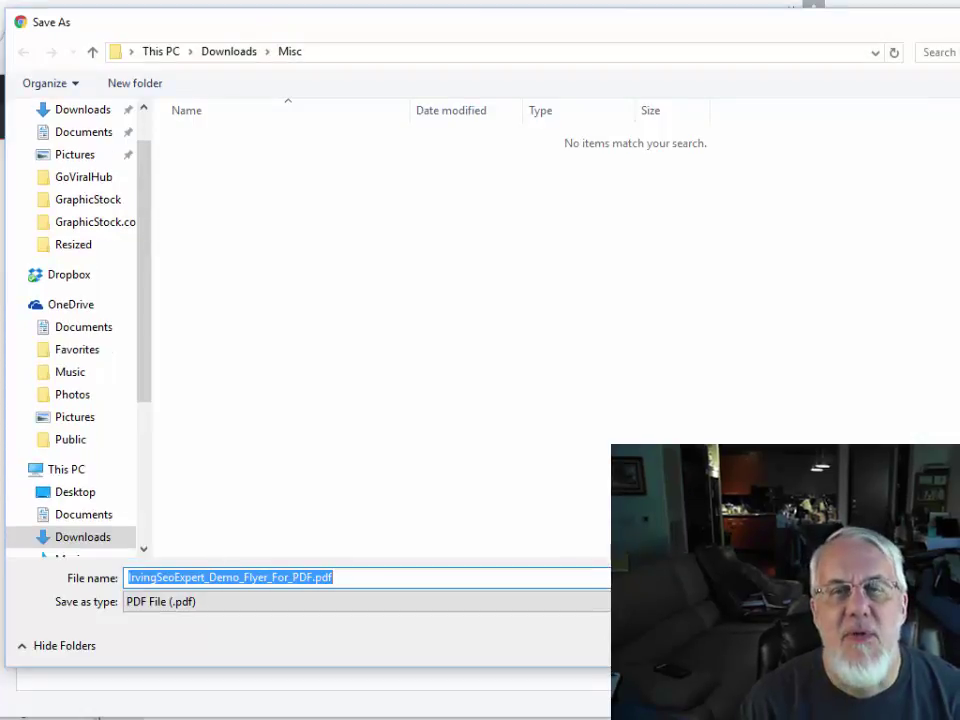
pyautogui.press('Return')
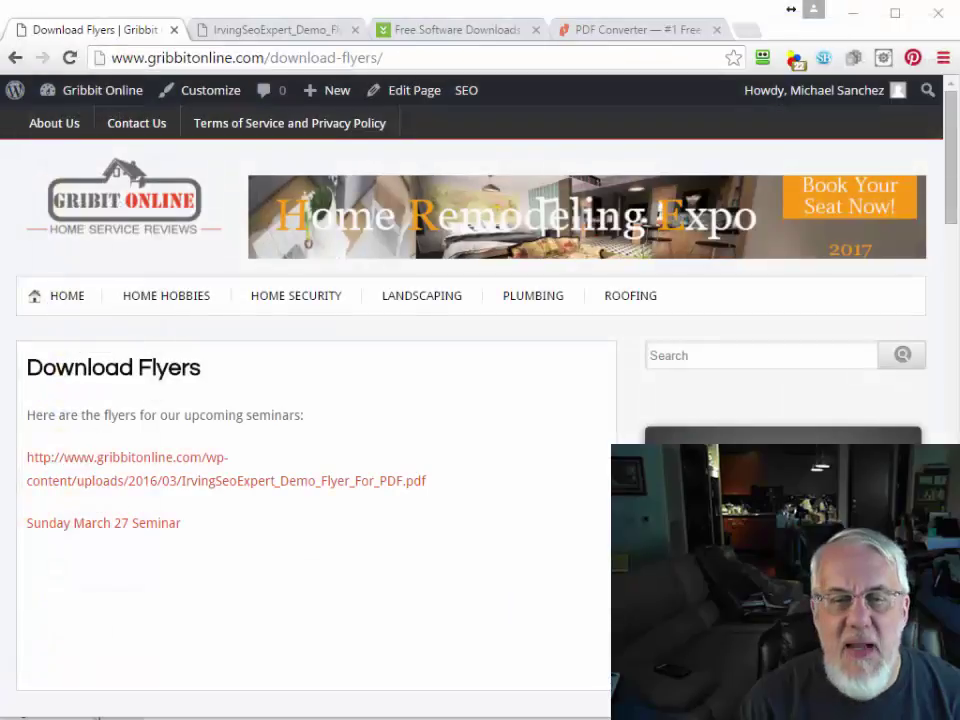